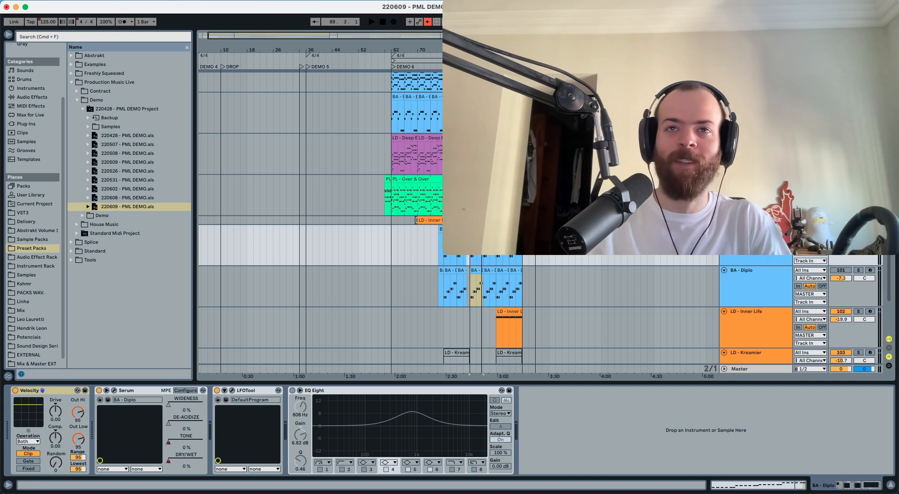
# - Play back the finished BA - Diplo bass part as a reference for the sound
pyautogui.press('space')
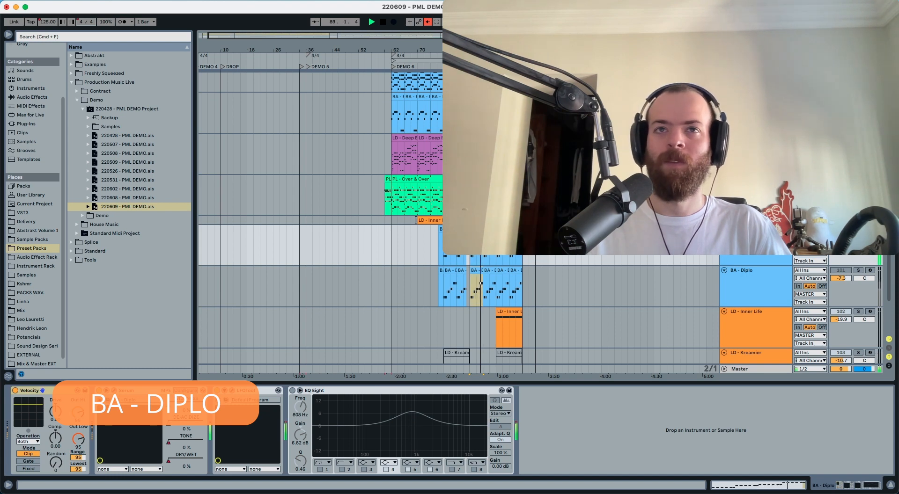
pyautogui.press('space')
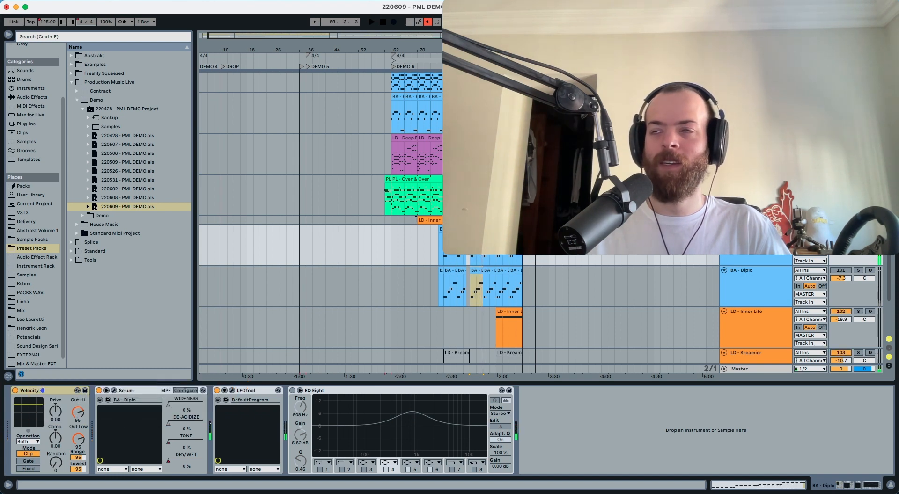
pyautogui.press('space')
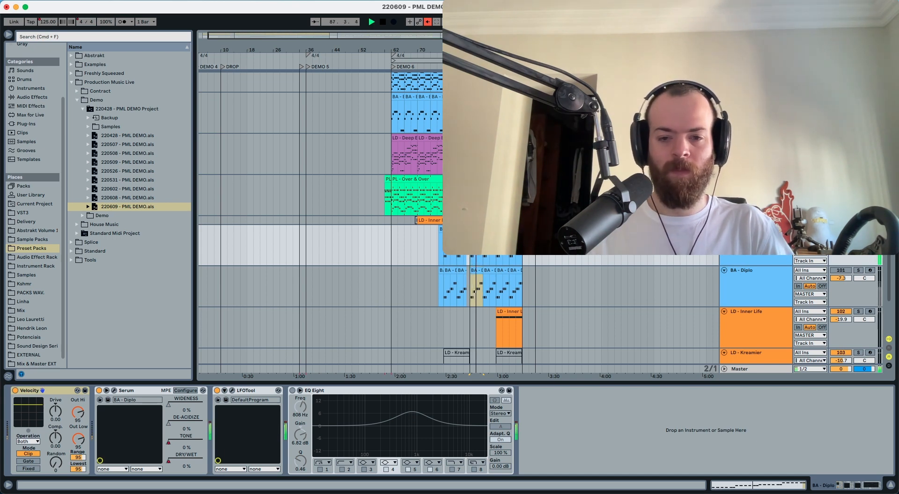
pyautogui.scroll(3, 33, 187)
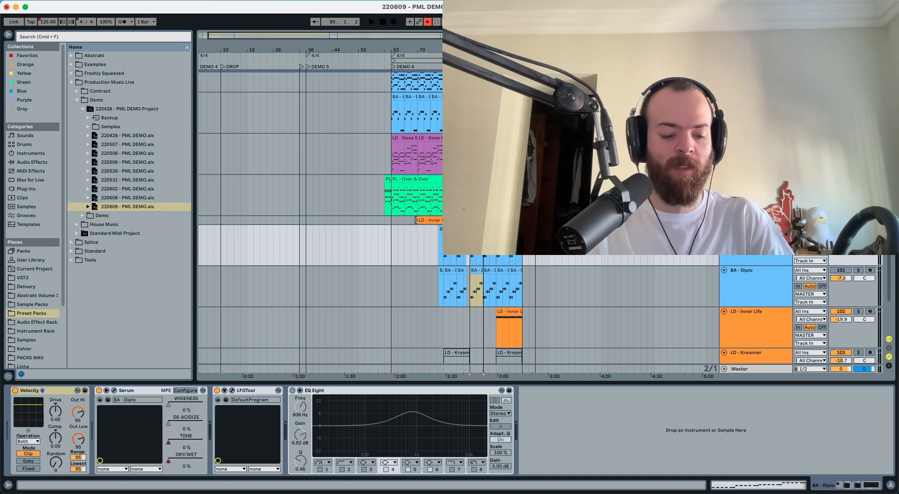
# - Solo the lower BA - Diplo track that holds the default Serum patch and inspect its LFOTool curve
pyautogui.click(754, 276)
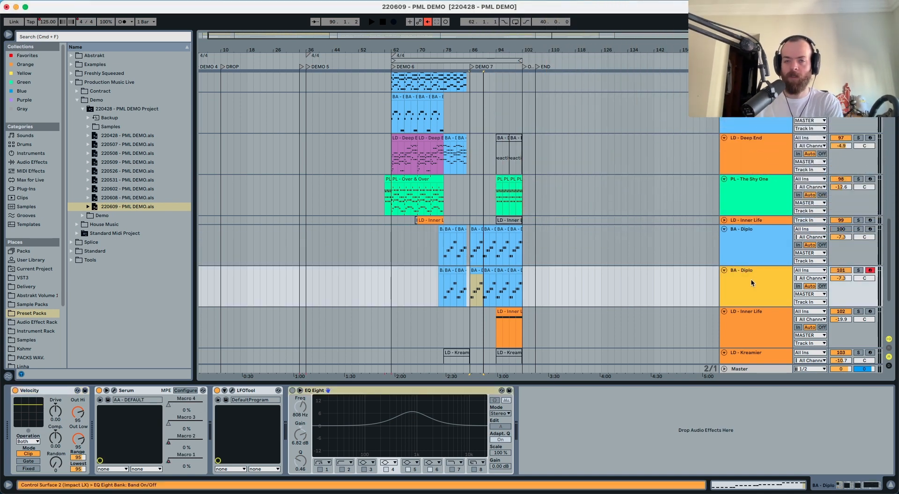
pyautogui.press('s')
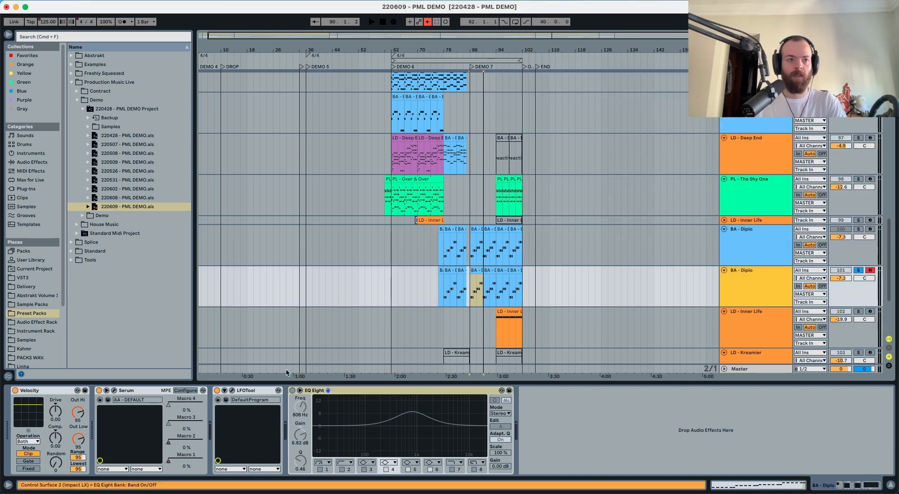
pyautogui.click(232, 391)
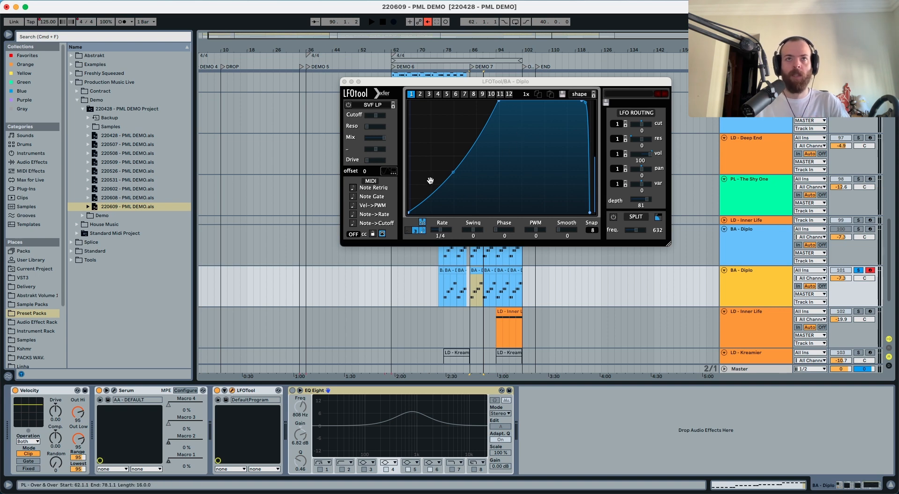
pyautogui.click(231, 390)
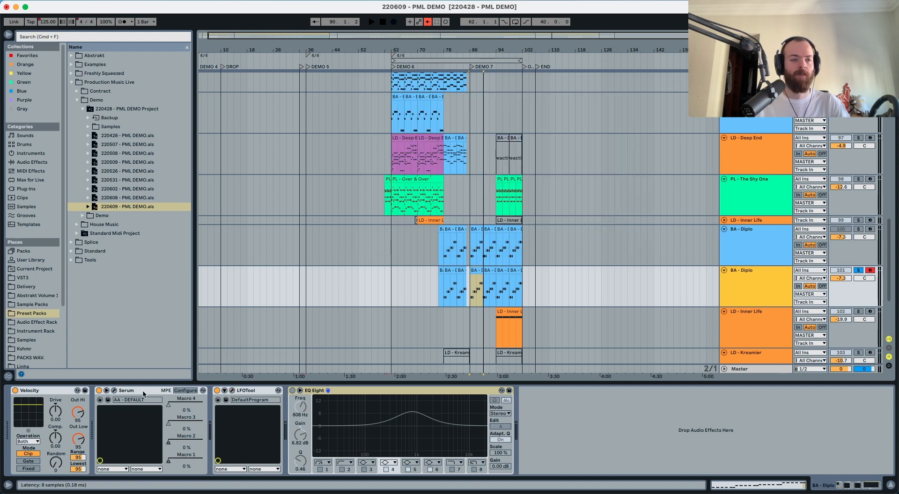
# - In Serum, load Analog_BD_Sin into oscillator A with wavetable position 256 and octave -3, and audition it
pyautogui.click(113, 390)
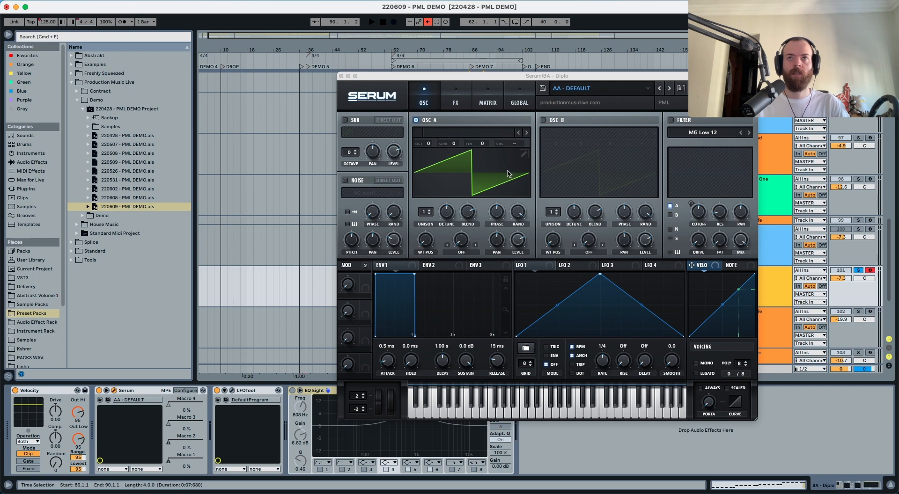
pyautogui.click(472, 133)
pyautogui.moveTo(461, 147)
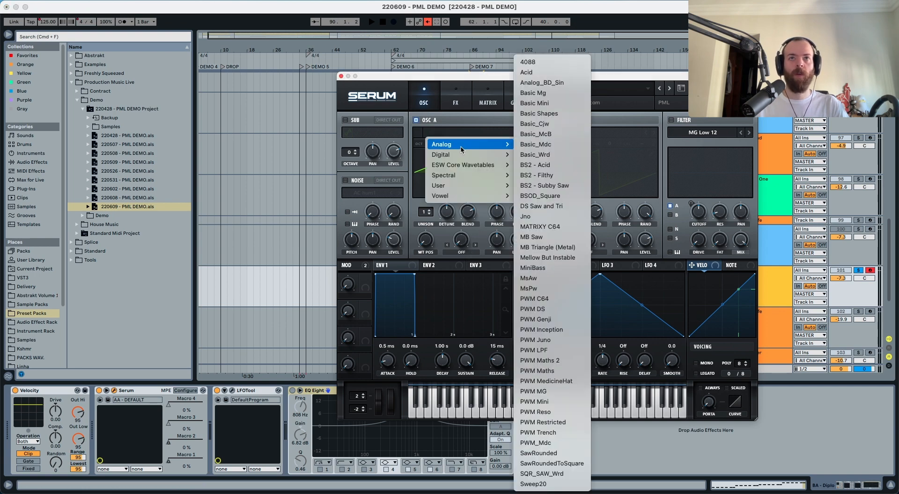
pyautogui.click(543, 82)
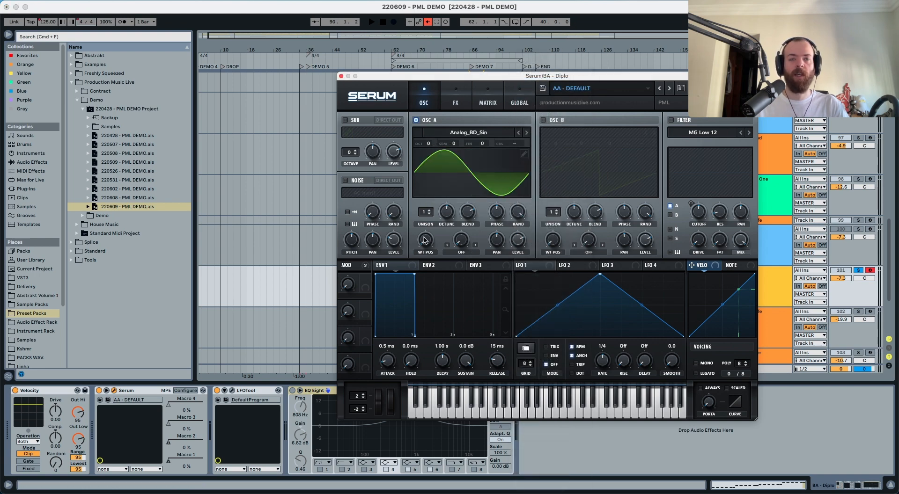
pyautogui.moveTo(425, 241); pyautogui.dragTo(445, 138)
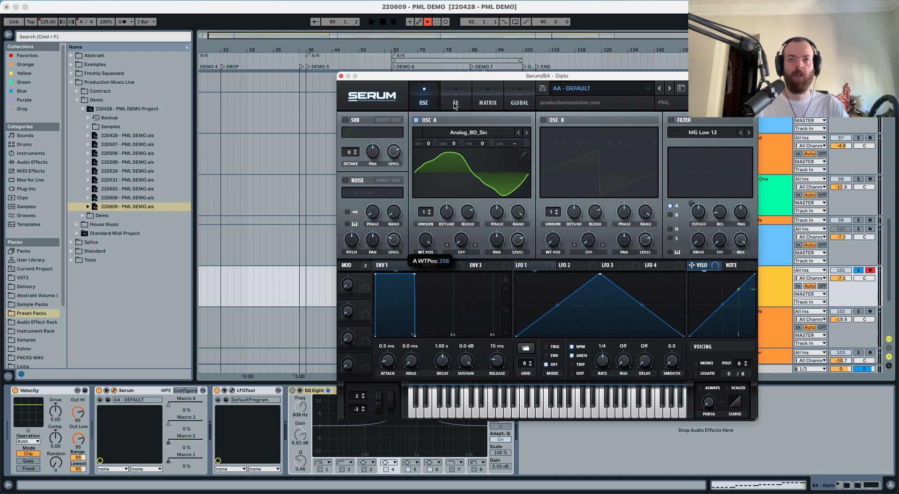
pyautogui.moveTo(427, 148)
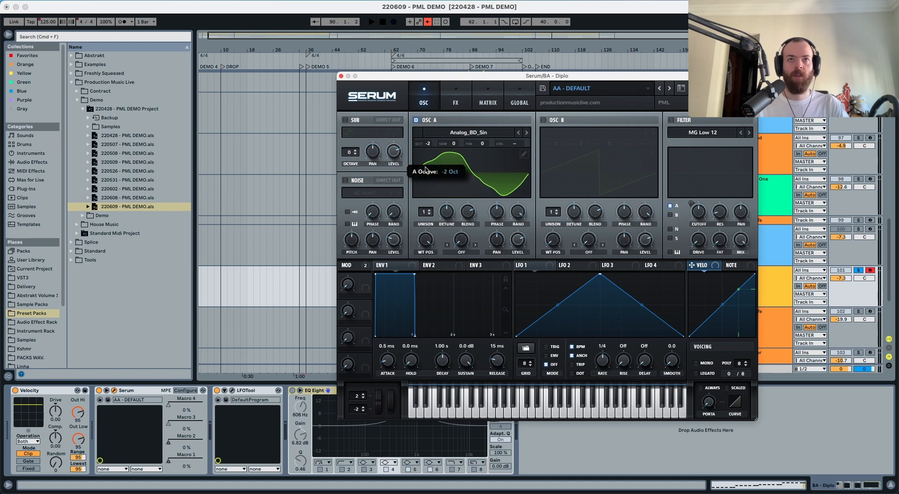
pyautogui.press('space')
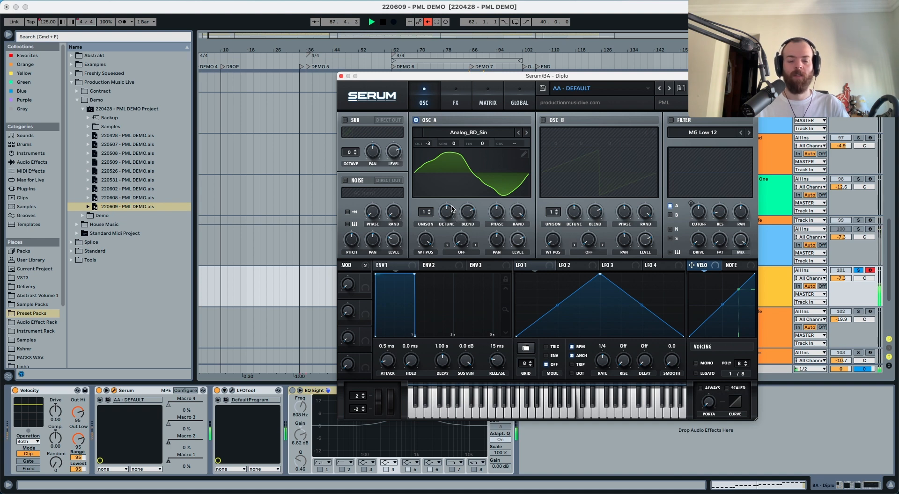
pyautogui.press('space')
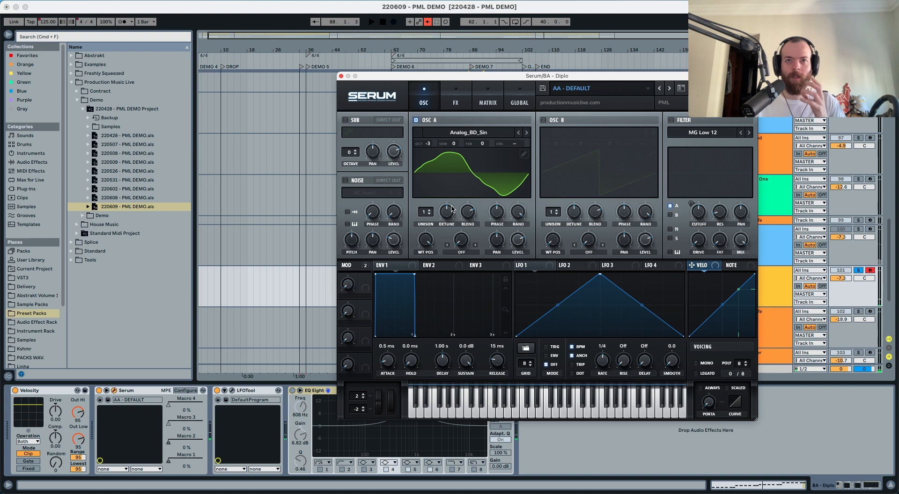
# - Enable oscillator B with the Analog_BD_Sin wavetable, raise its wavetable position to match oscillator A, and set its octave to -2
pyautogui.click(543, 120)
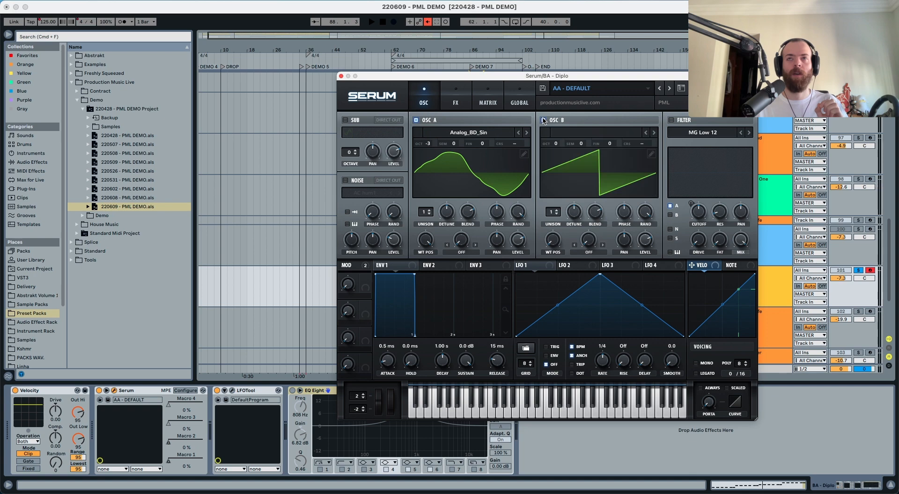
pyautogui.click(575, 134)
pyautogui.moveTo(618, 145)
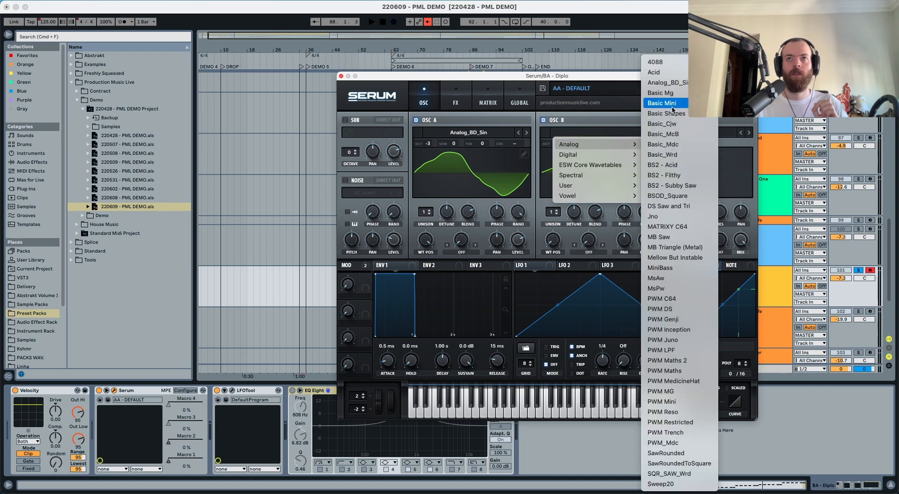
pyautogui.click(673, 84)
pyautogui.moveTo(556, 238); pyautogui.dragTo(575, 109)
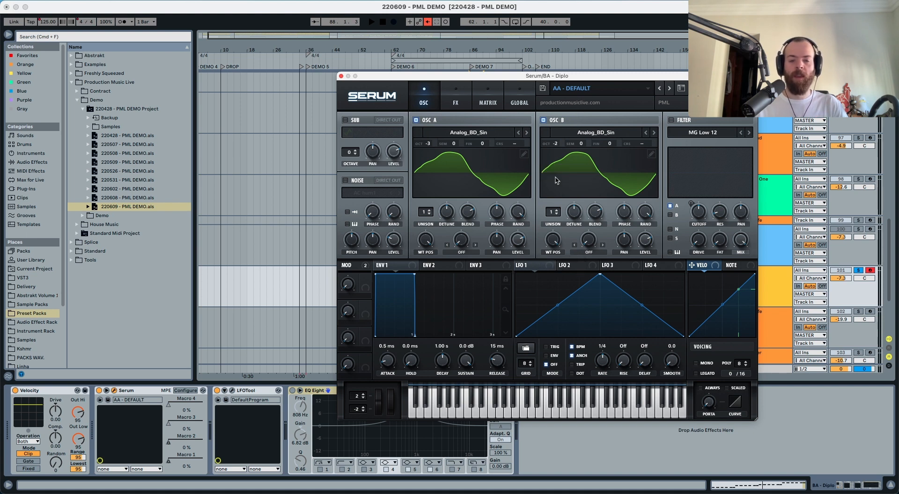
# - Set oscillator A's warp mode to FM (from B) and adjust the warp amount while auditioning
pyautogui.click(461, 256)
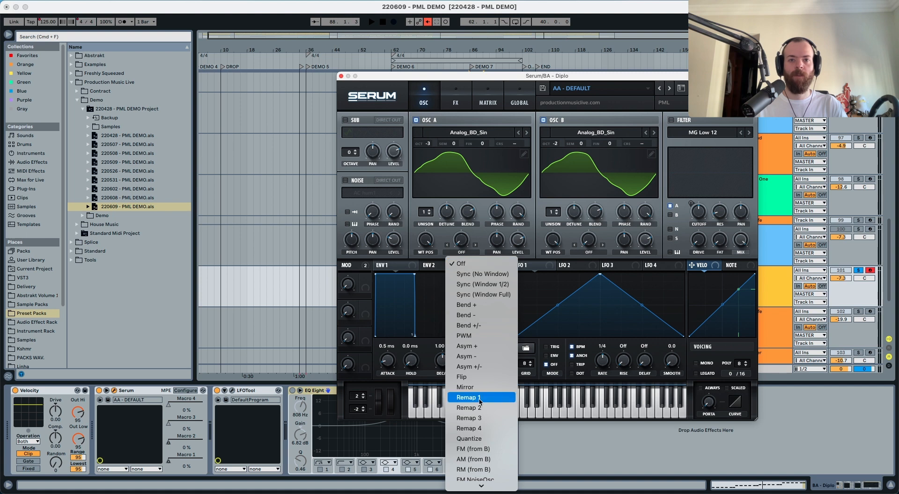
pyautogui.click(473, 448)
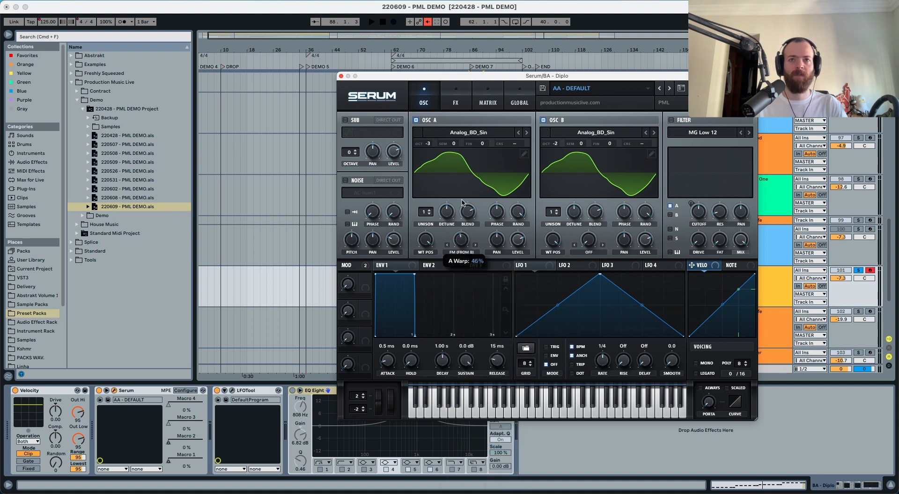
pyautogui.moveTo(462, 206); pyautogui.dragTo(460, 212)
pyautogui.press('space')
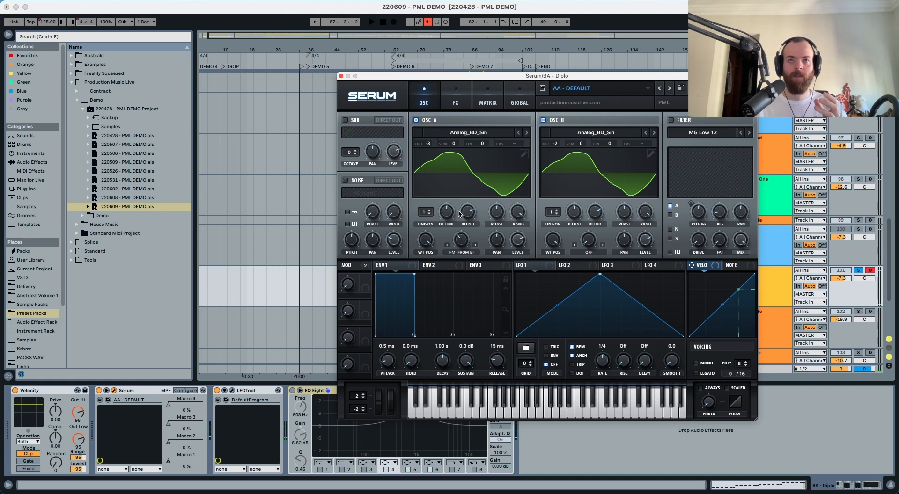
pyautogui.moveTo(458, 247)
pyautogui.mouseDown()
pyautogui.moveTo(460, 237)
pyautogui.moveTo(457, 245)
pyautogui.mouseUp()
pyautogui.press('space')
pyautogui.press('space')
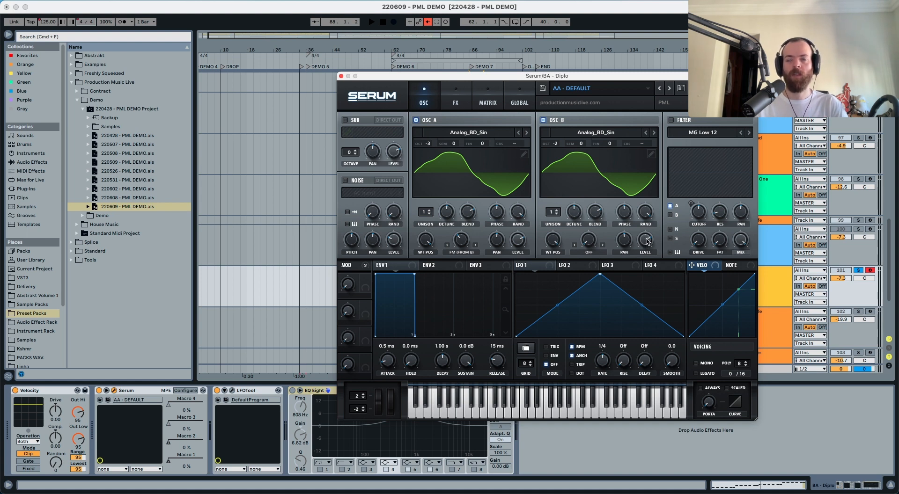
# - Audition the FM bass and enable the sine sub oscillator at octave -3
pyautogui.press('space')
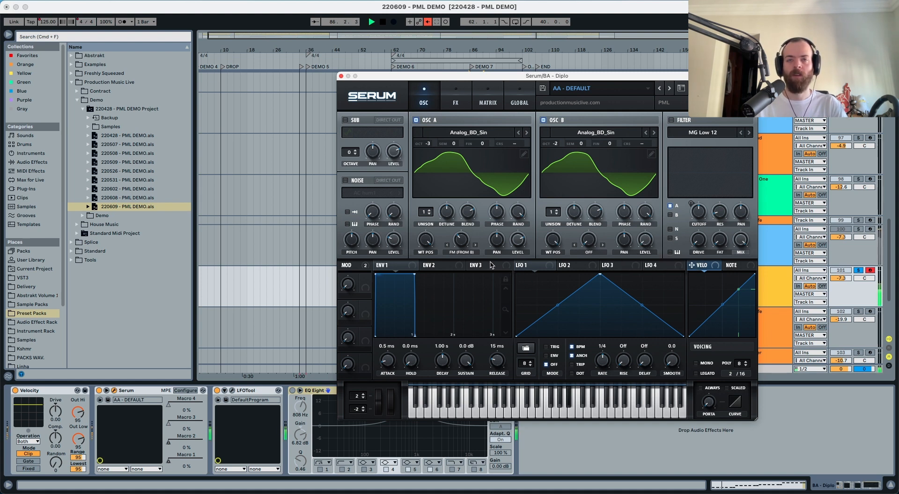
pyautogui.press('space')
pyautogui.click(345, 122)
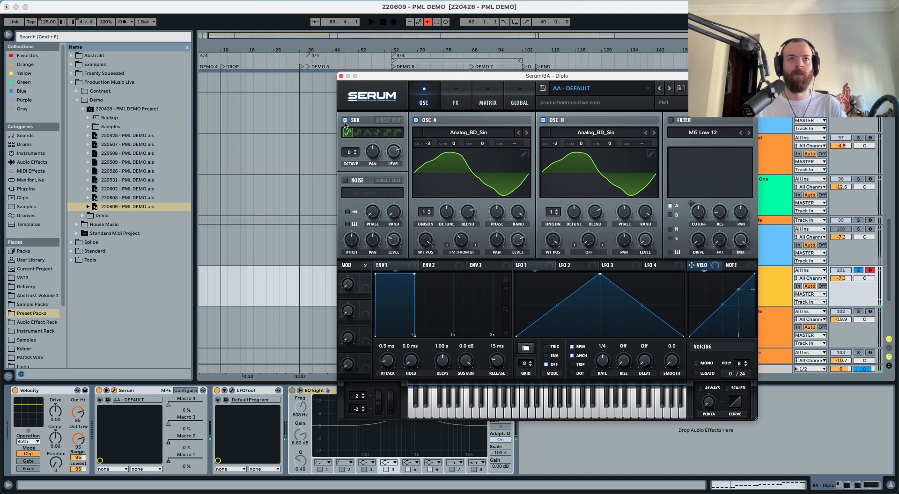
pyautogui.moveTo(349, 155); pyautogui.dragTo(352, 166)
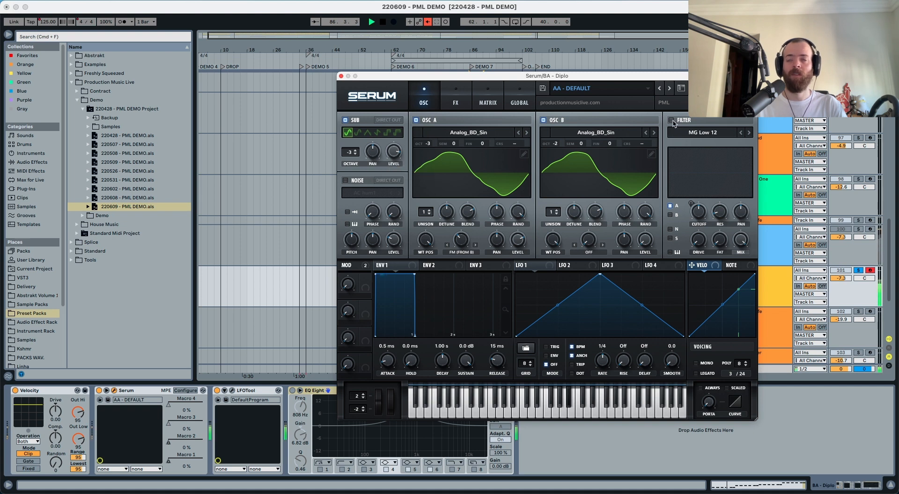
# - Enable the filter on oscillator A, choose the MG Low 24 type, and turn its cutoff down
pyautogui.click(671, 121)
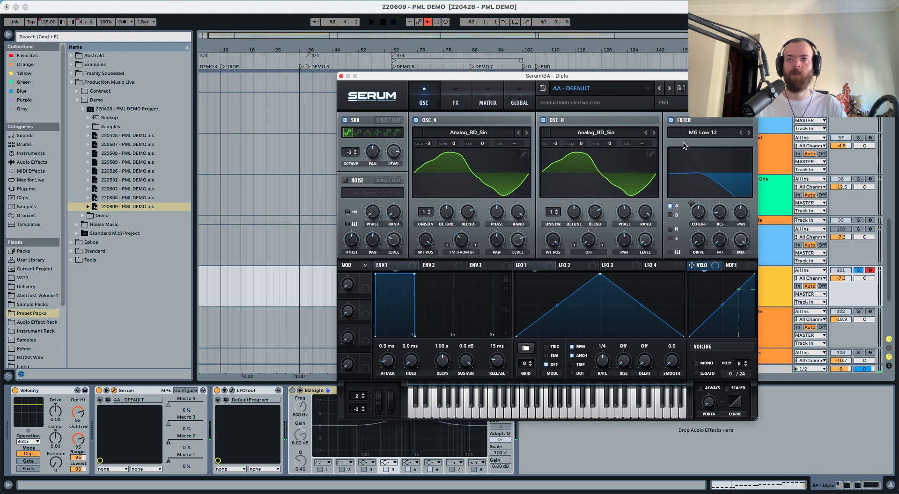
pyautogui.click(749, 133)
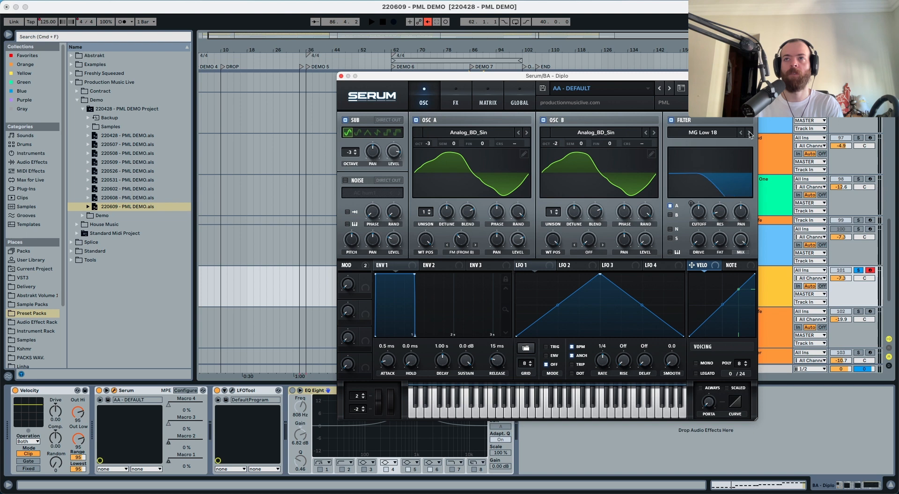
pyautogui.moveTo(693, 218); pyautogui.dragTo(689, 283)
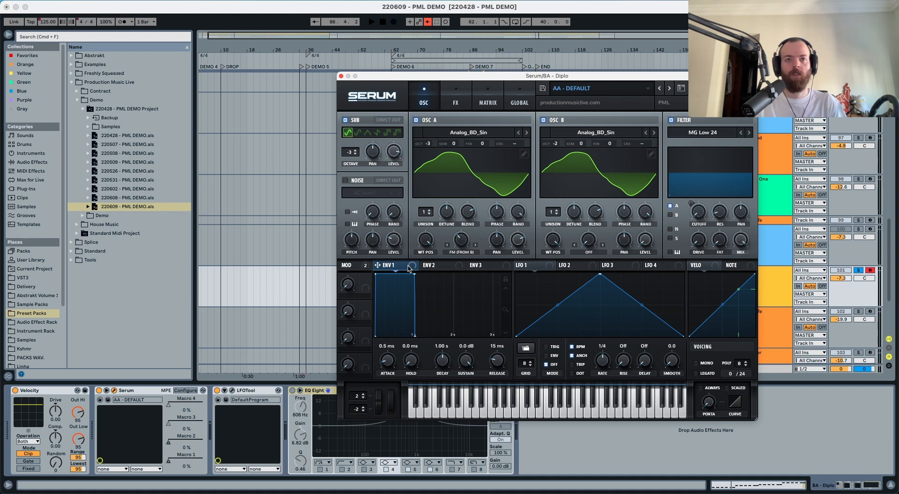
# - Set envelope 1's release to 287 ms and audition the bass
pyautogui.moveTo(490, 363); pyautogui.dragTo(493, 346)
pyautogui.press('space')
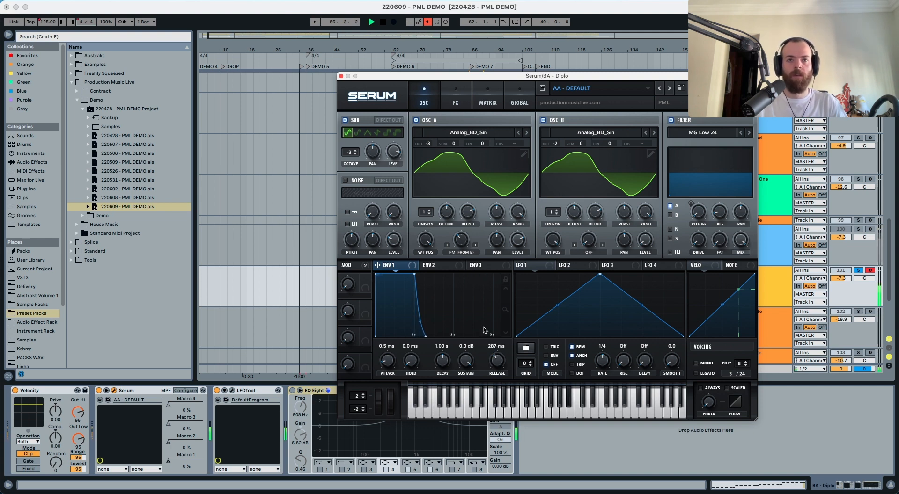
pyautogui.press('space')
# - Shape envelope 2 with a 1.25 s decay, 0% sustain and 863 ms release
pyautogui.click(435, 265)
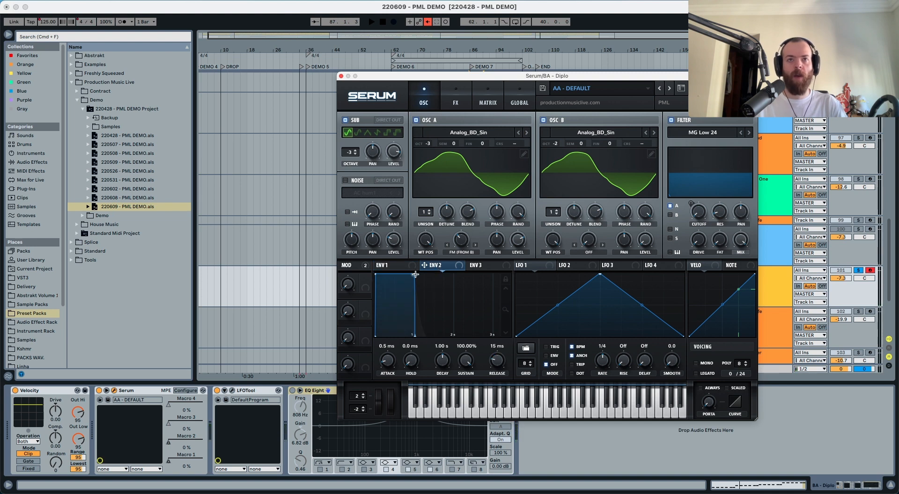
pyautogui.moveTo(415, 274); pyautogui.dragTo(425, 345)
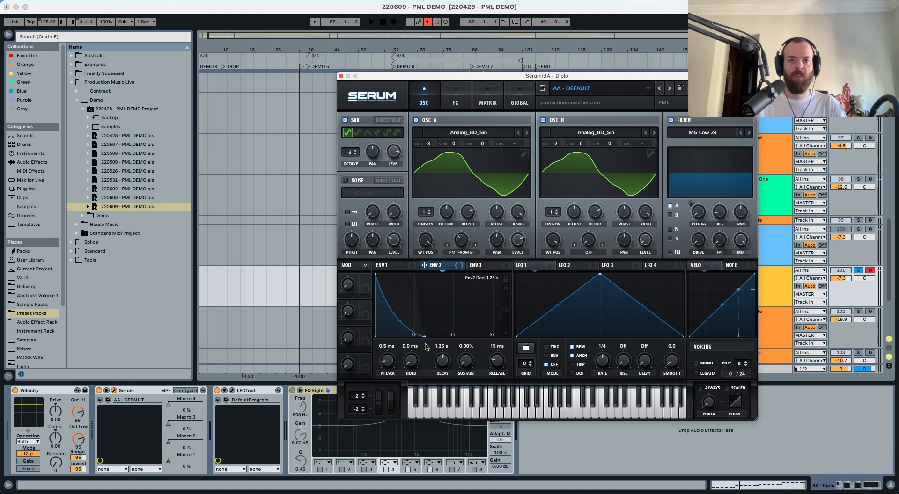
pyautogui.moveTo(497, 366); pyautogui.dragTo(498, 334)
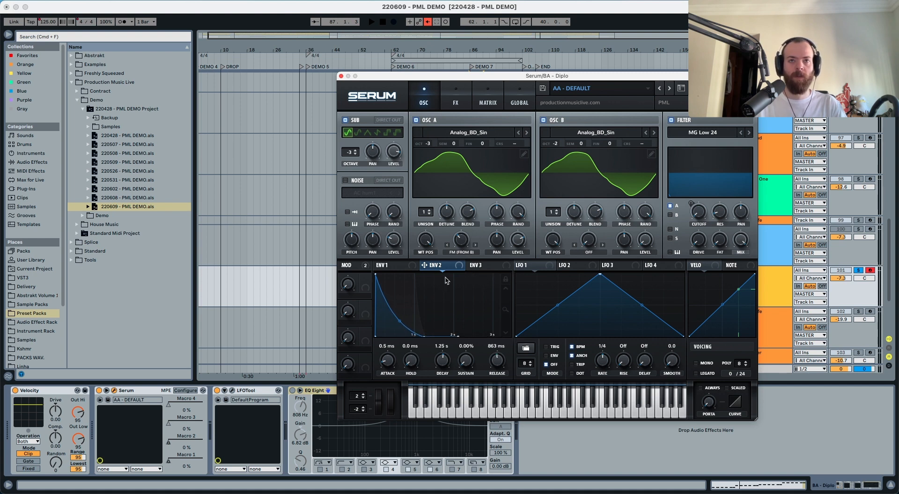
# - Assign envelope 2 to the filter cutoff and audition the modulated bass
pyautogui.moveTo(458, 268); pyautogui.dragTo(686, 228)
pyautogui.press('space')
pyautogui.press('space')
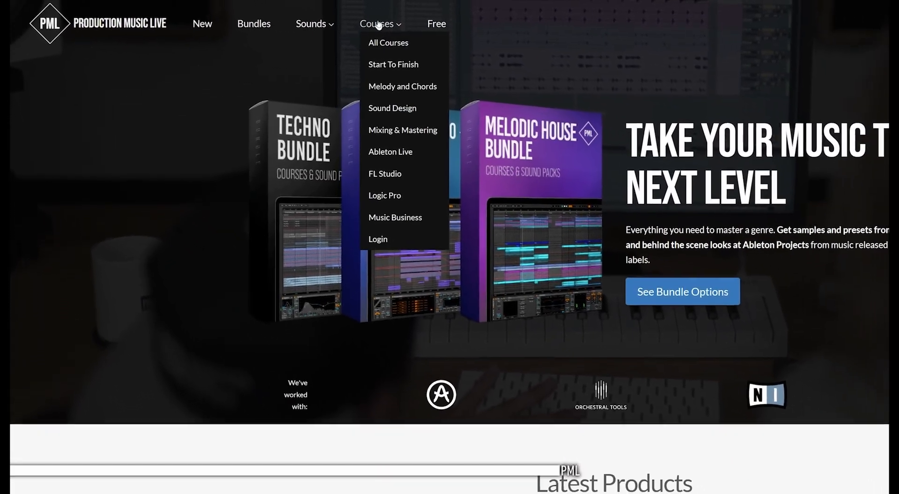
pyautogui.moveTo(364, 28)
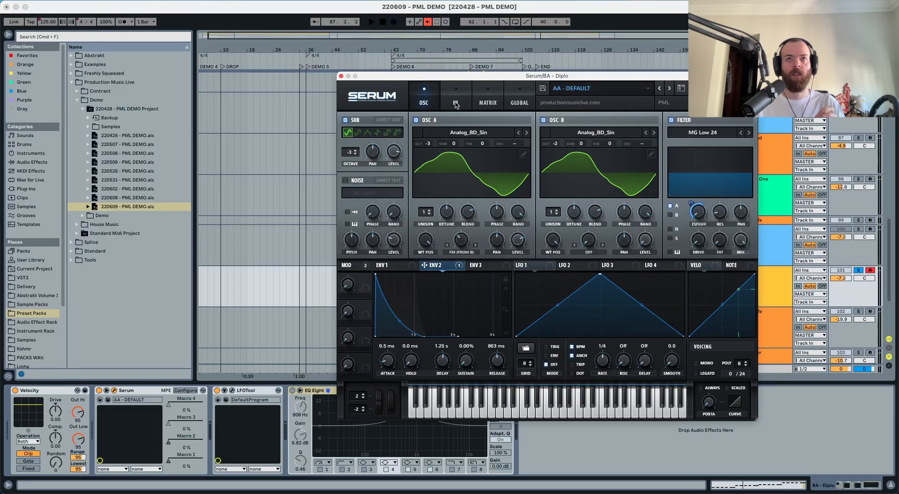
# - Enable the Distortion effect, move it to the start of the effects chain, and raise its drive to 91%
pyautogui.click(456, 103)
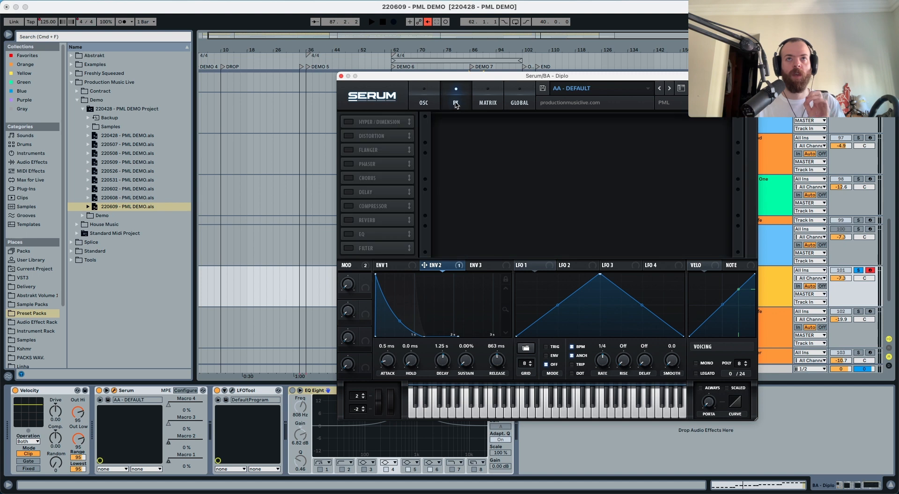
pyautogui.click(353, 137)
pyautogui.moveTo(408, 136); pyautogui.dragTo(410, 123)
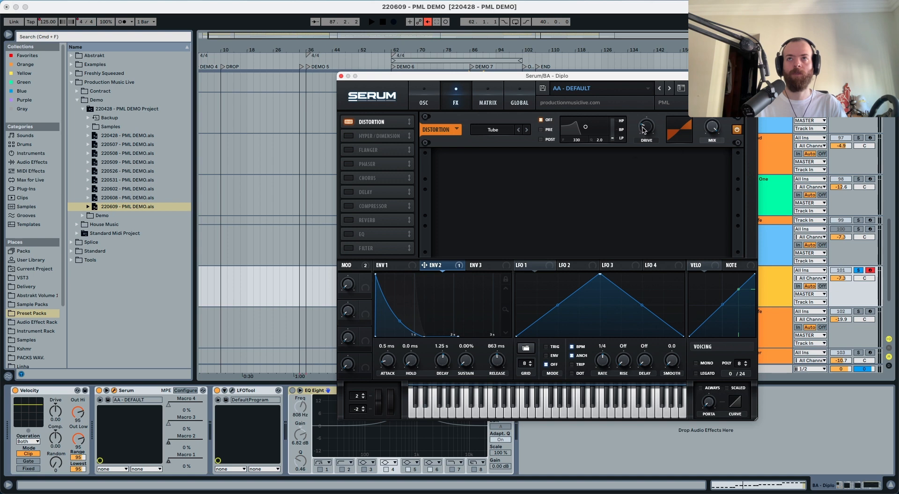
pyautogui.moveTo(645, 127); pyautogui.dragTo(656, 72)
# - Audition the bass while bypassing and re-enabling the distortion to compare the sound
pyautogui.press('space')
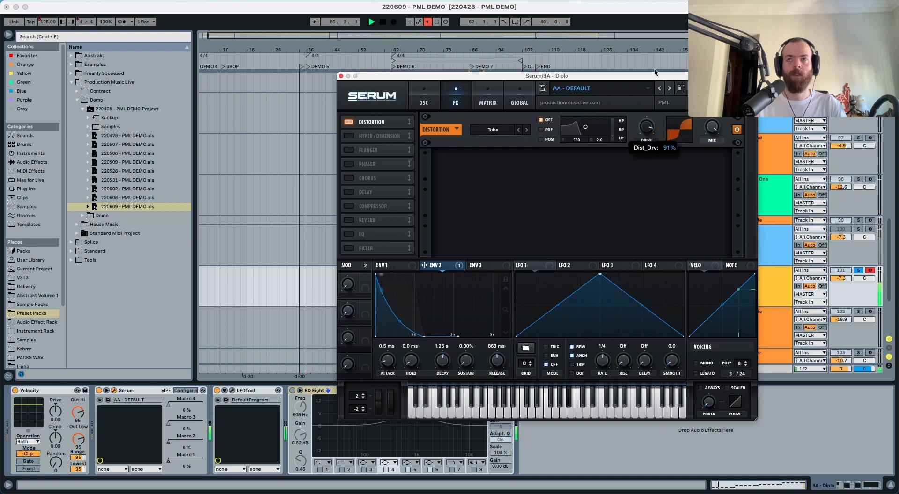
pyautogui.press('space')
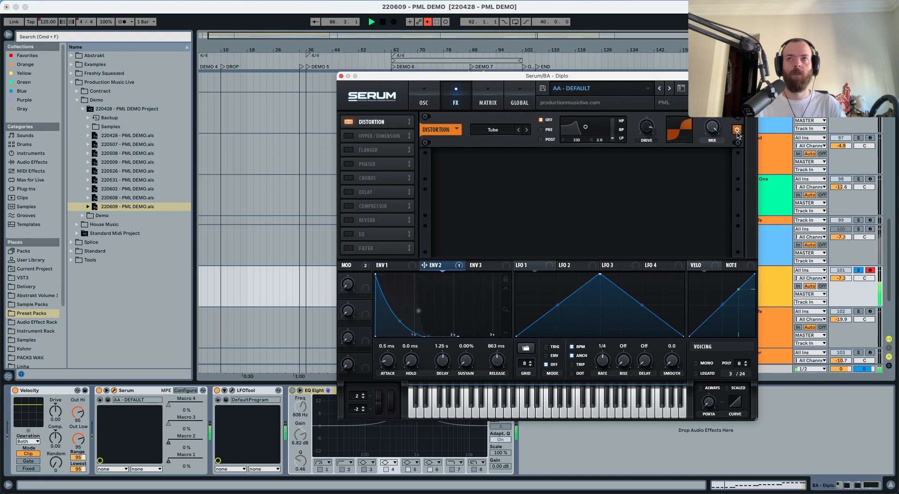
pyautogui.press('space')
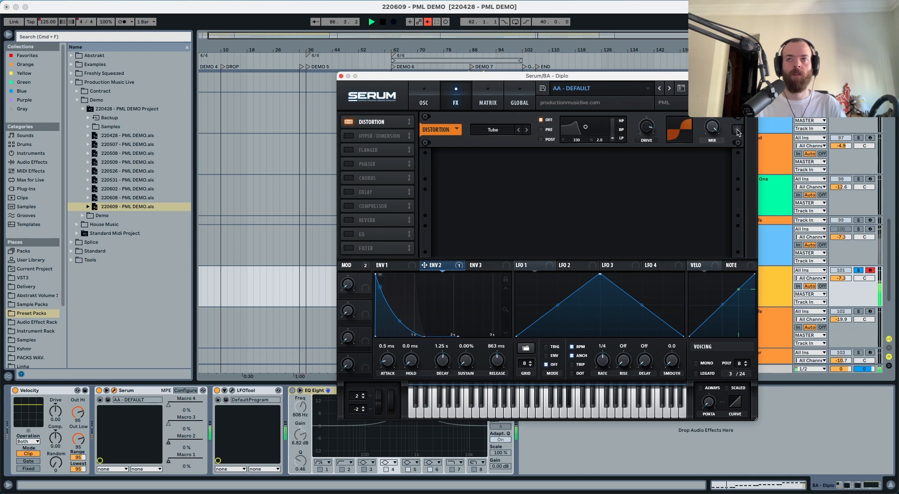
pyautogui.click(737, 131)
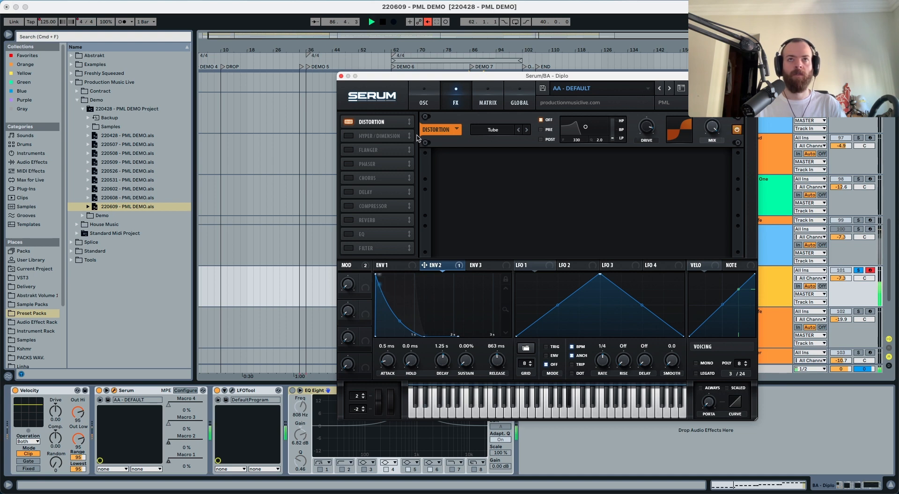
pyautogui.press('space')
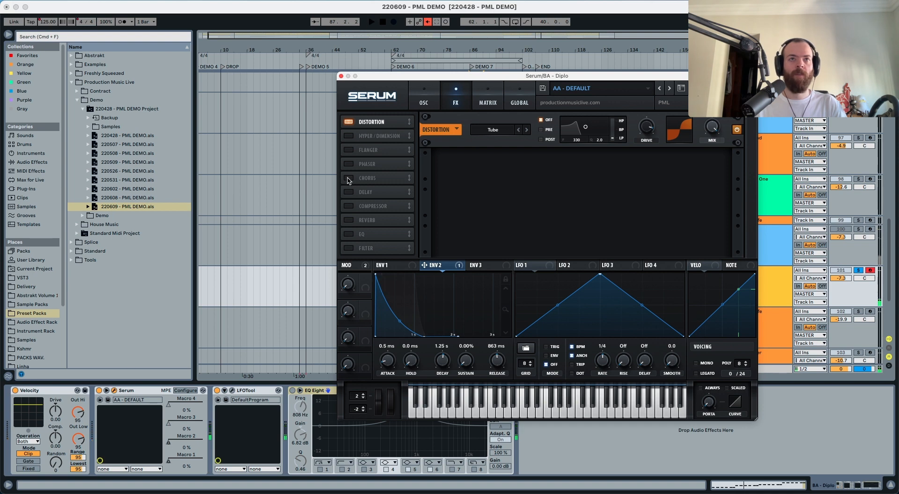
# - Enable the Filter effect, place it directly after the distortion, and turn its cutoff down
pyautogui.click(348, 249)
pyautogui.moveTo(365, 248); pyautogui.dragTo(373, 136)
pyautogui.moveTo(555, 182)
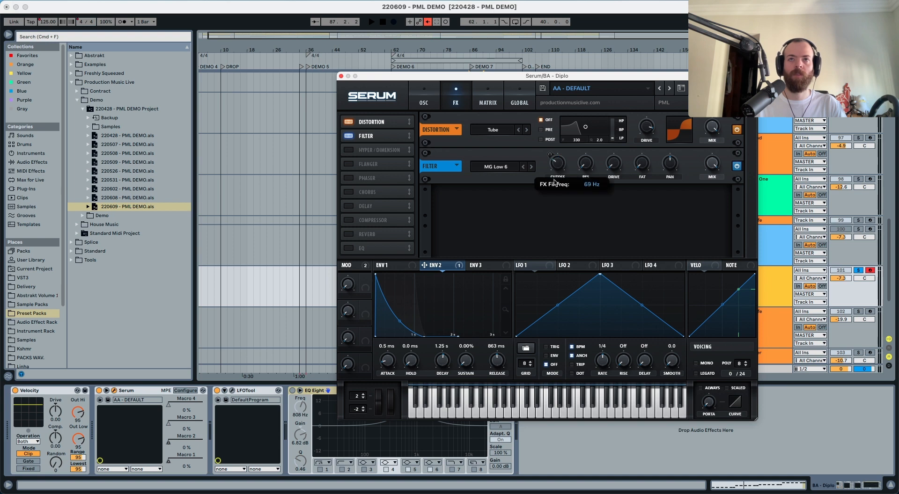
pyautogui.moveTo(554, 180); pyautogui.dragTo(543, 218)
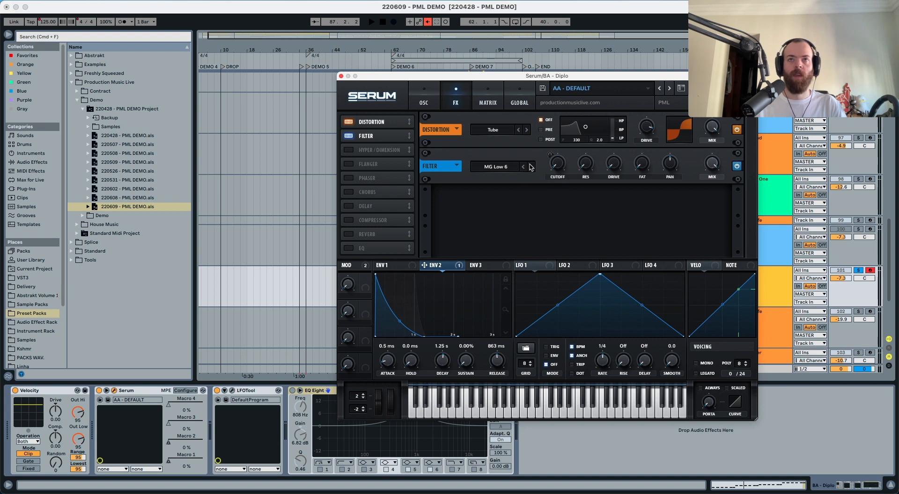
# - Modulate the effect filter's cutoff with envelope 2, choose the MG Low 18 type, and audition the bass
pyautogui.moveTo(457, 264); pyautogui.dragTo(549, 159)
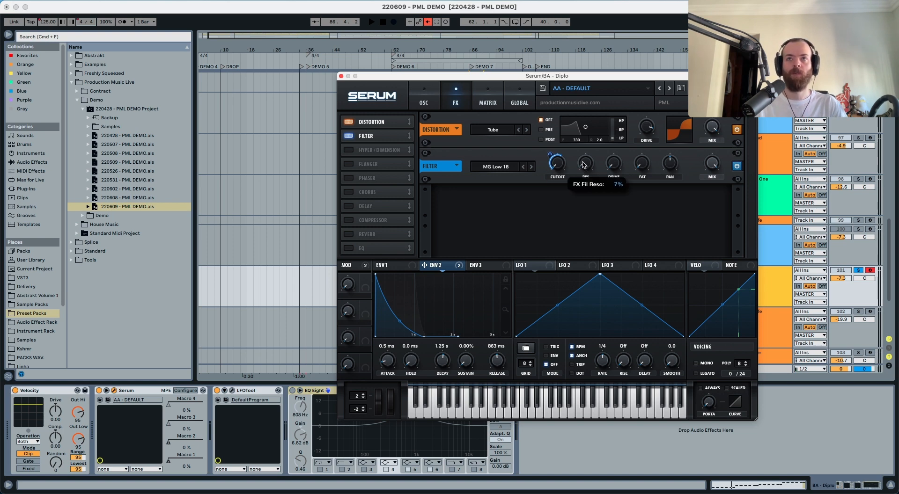
pyautogui.press('space')
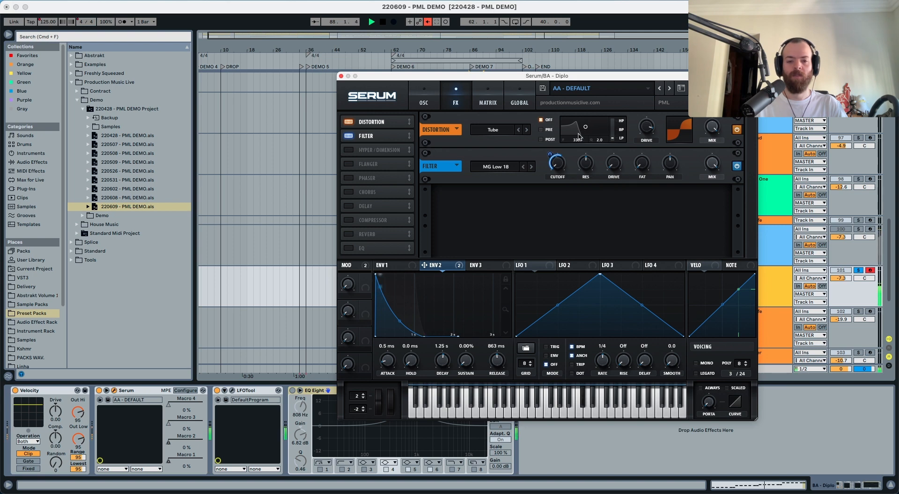
pyautogui.press('space')
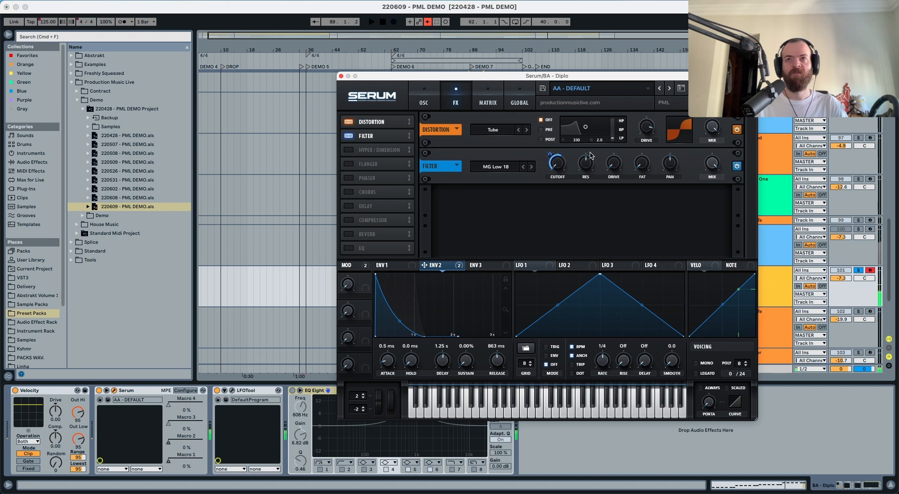
# - Raise the resonance of the main oscillator filter slightly while the bass plays
pyautogui.click(434, 103)
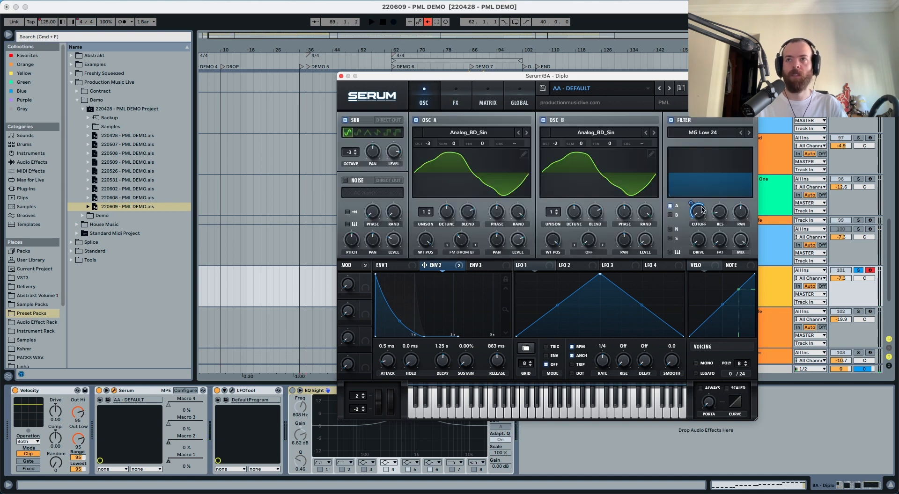
pyautogui.press('space')
pyautogui.moveTo(715, 211); pyautogui.dragTo(714, 174)
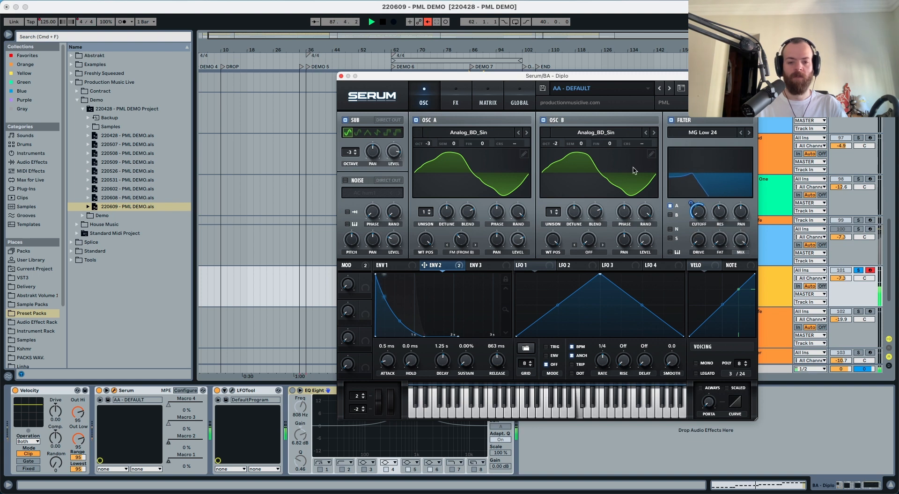
# - Enable Hyper/Dimension after the effect filter, lower the Dimension size, raise its mix slightly, and audition the bass
pyautogui.click(454, 99)
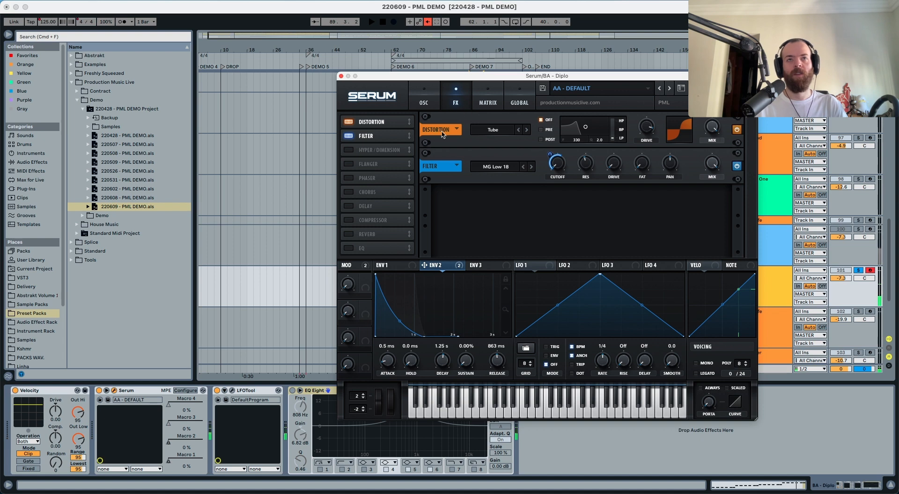
pyautogui.click(349, 151)
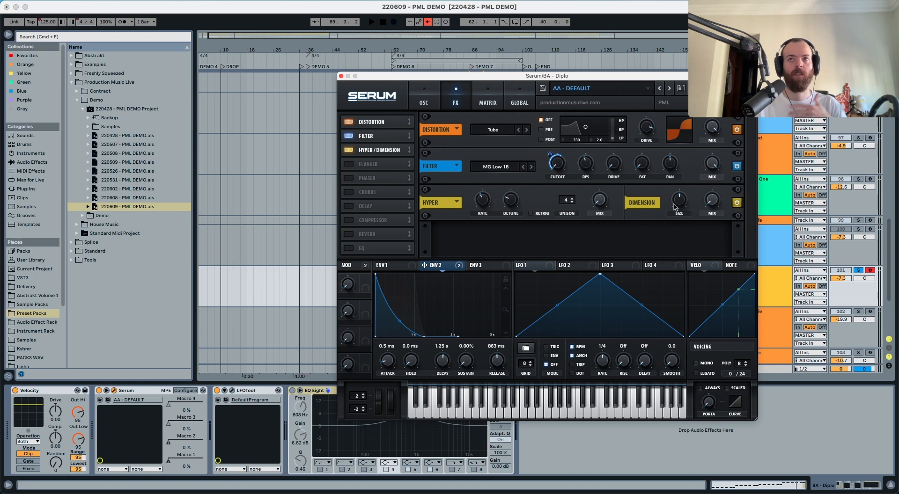
pyautogui.moveTo(677, 201); pyautogui.dragTo(670, 272)
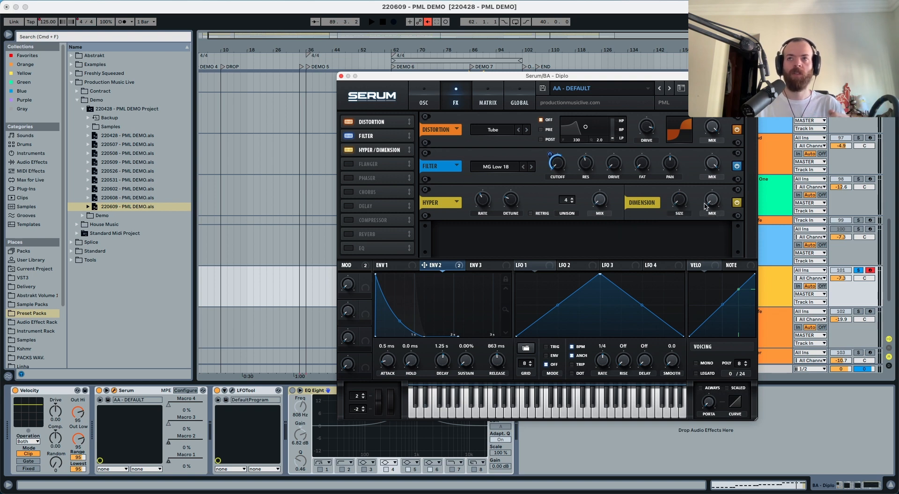
pyautogui.moveTo(709, 204); pyautogui.dragTo(710, 183)
pyautogui.press('space')
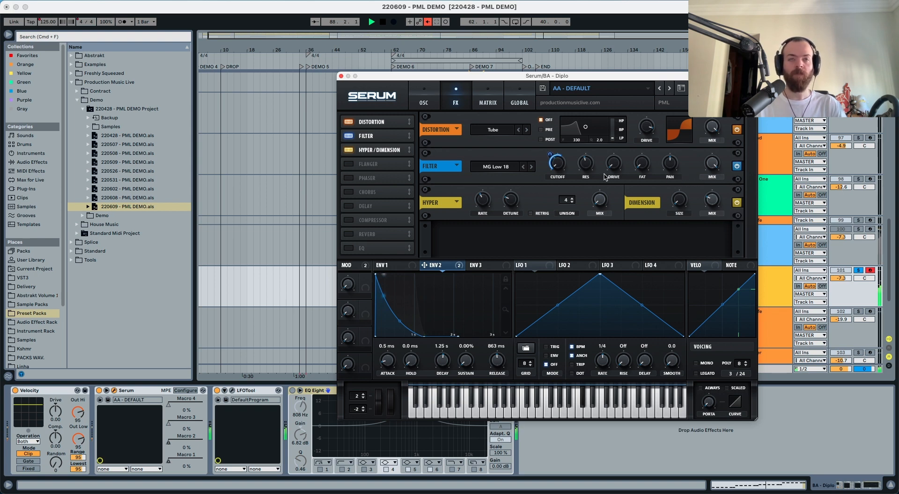
pyautogui.press('space')
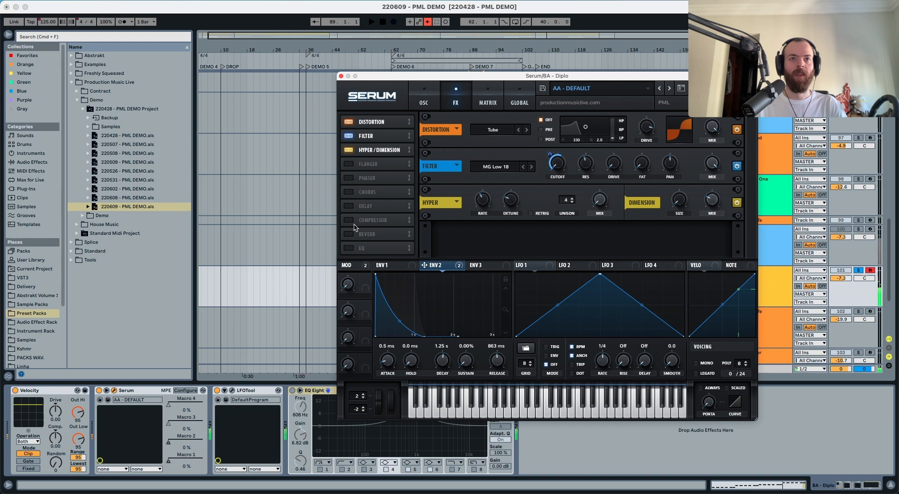
# - Add an EQ after Hyper/Dimension, boost its upper band as a bell around 1.9 kHz, and audition the bass
pyautogui.click(348, 249)
pyautogui.moveTo(369, 250); pyautogui.dragTo(418, 172)
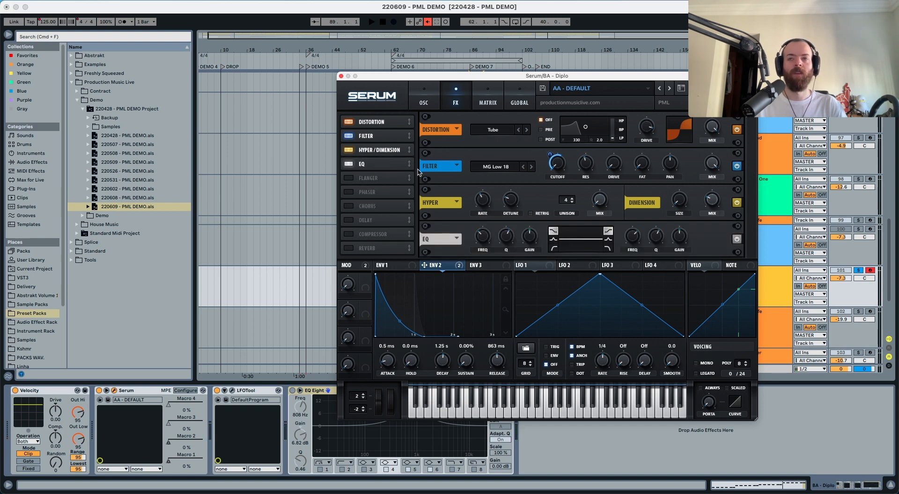
pyautogui.click(606, 240)
pyautogui.moveTo(678, 239); pyautogui.dragTo(657, 270)
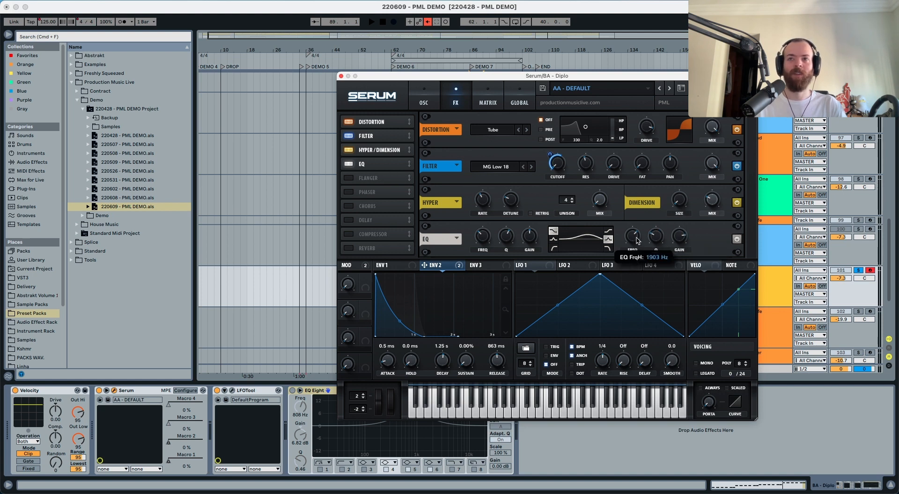
pyautogui.moveTo(636, 238); pyautogui.dragTo(636, 244)
pyautogui.press('space')
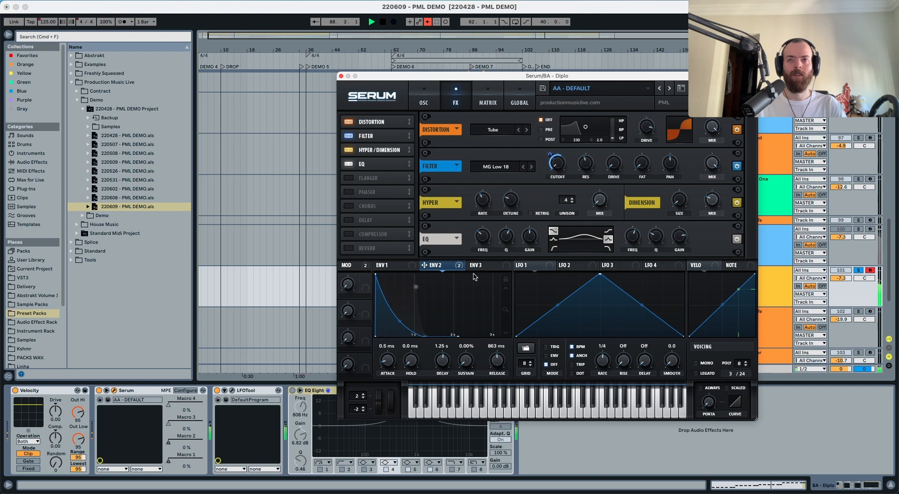
pyautogui.press('space')
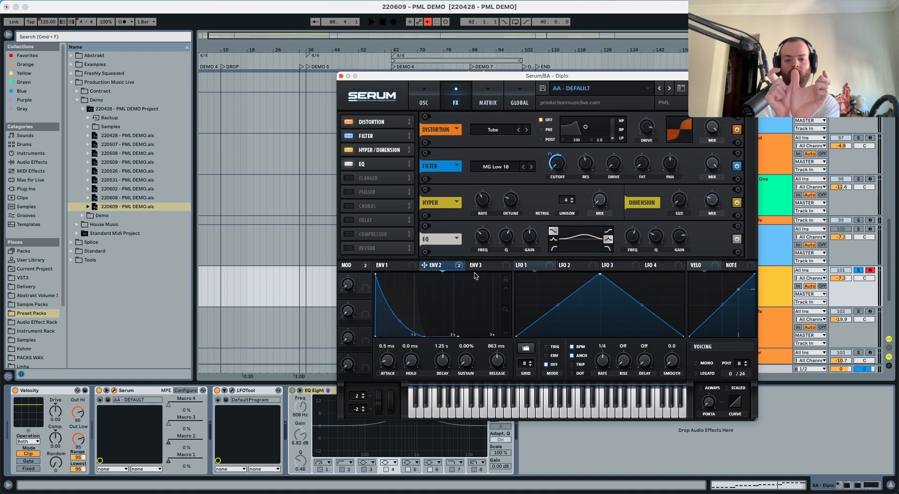
# - Switch the voicing to mono and audition the bass
pyautogui.click(393, 267)
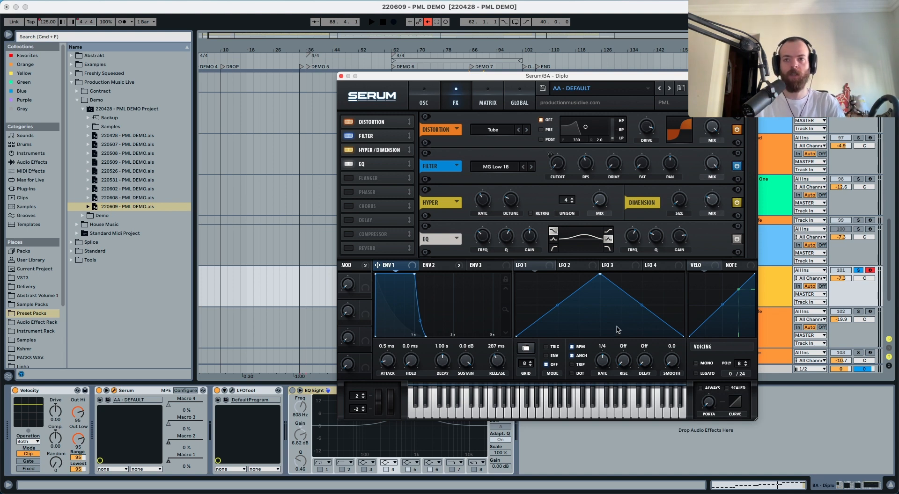
pyautogui.click(696, 363)
pyautogui.press('space')
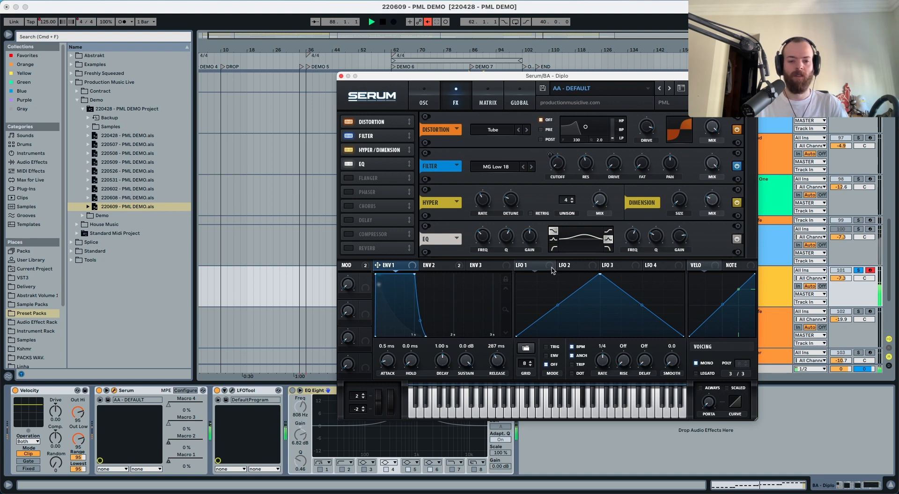
pyautogui.press('space')
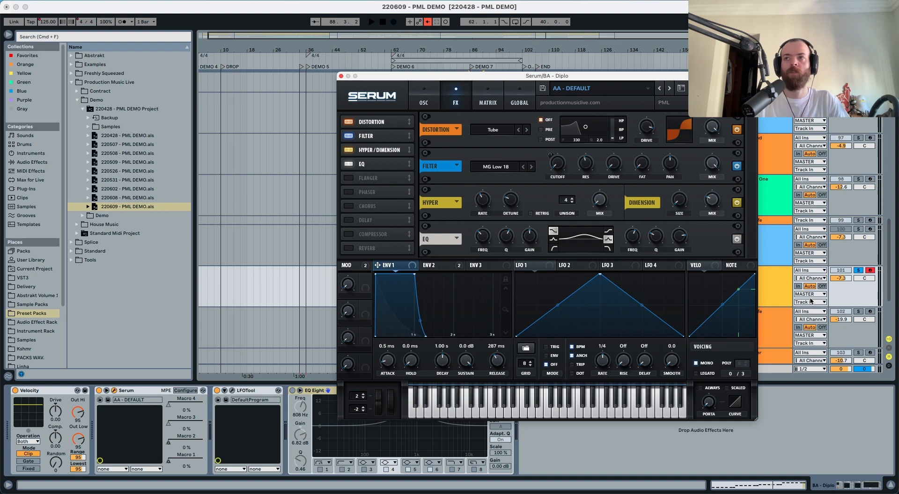
# - Compare the recreated bass with the original by soloing track 100, then returning the solo to track 101
pyautogui.click(859, 230)
pyautogui.press('space')
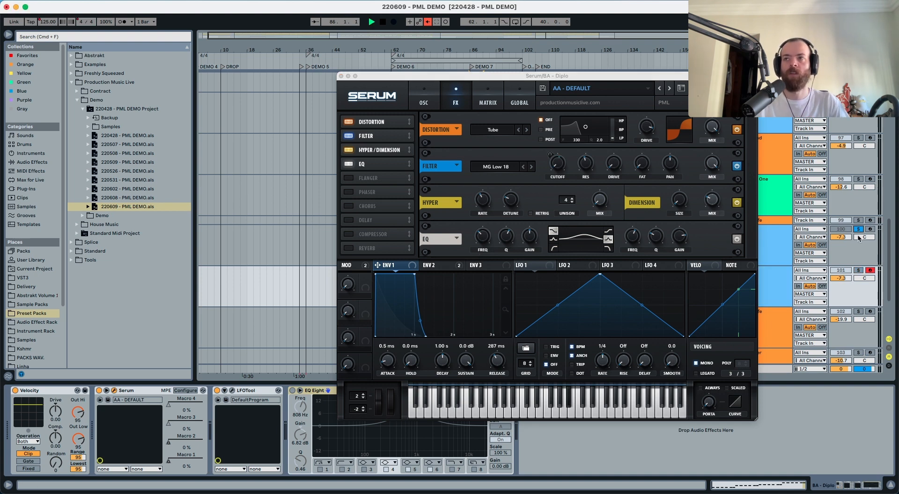
pyautogui.click(859, 272)
pyautogui.press('space')
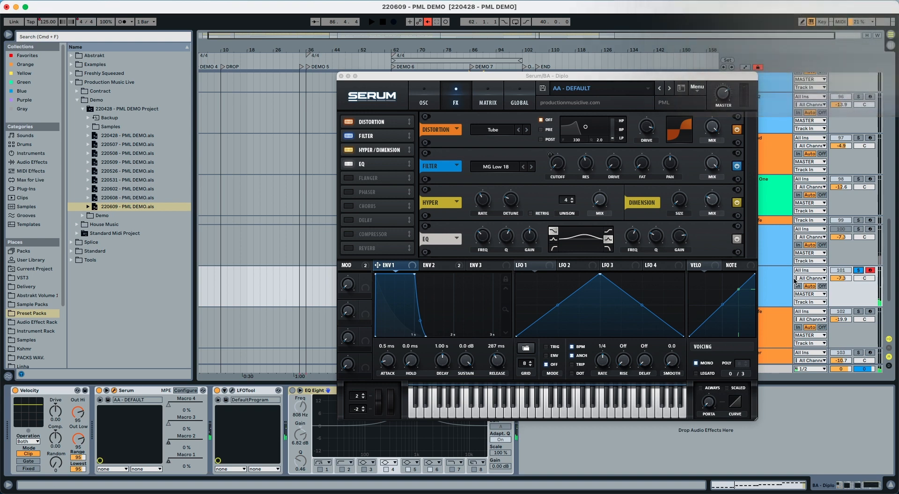
# - Raise the synth's master volume to 95% and audition the bass
pyautogui.click(719, 95)
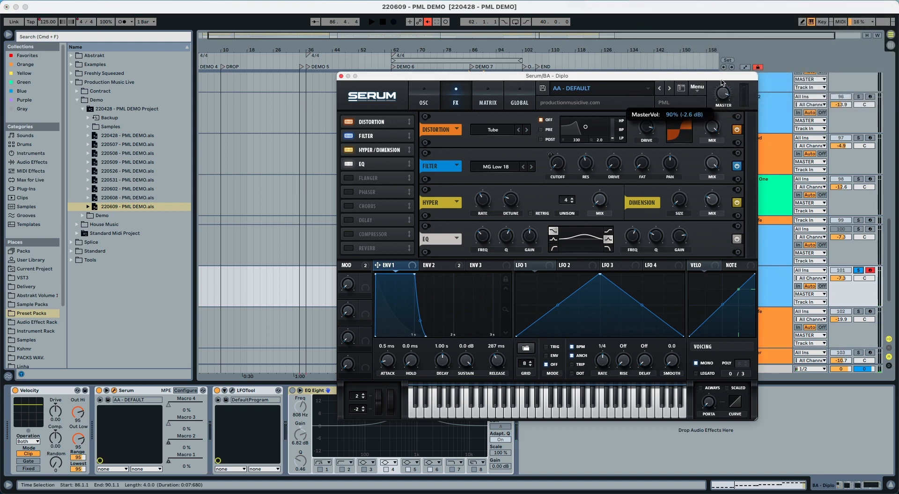
pyautogui.press('space')
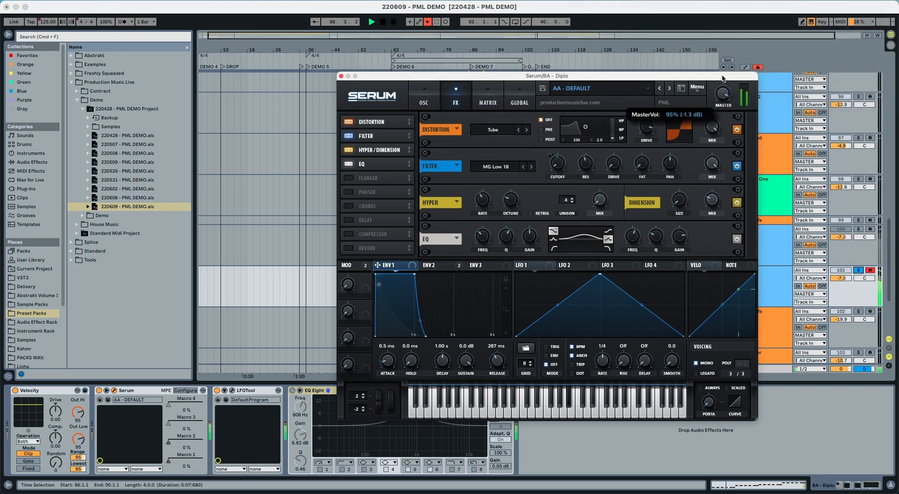
pyautogui.press('space')
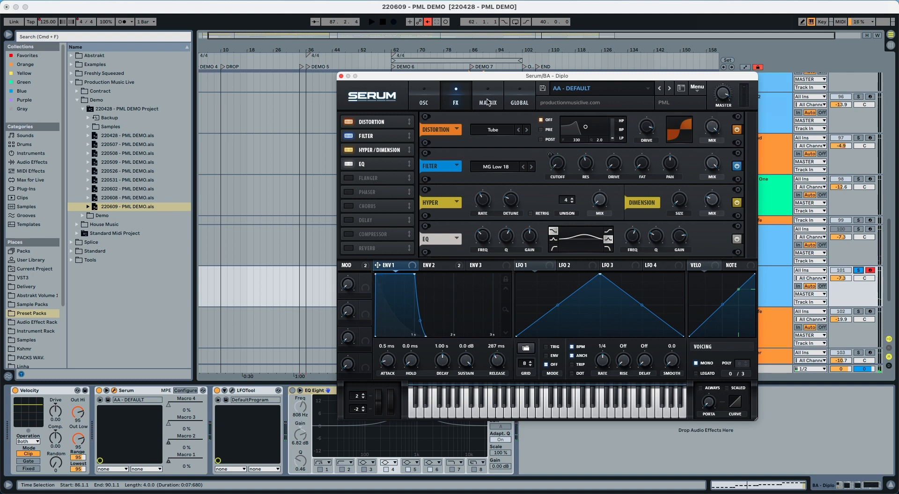
# - Shape envelope 3 with an 8.9 ms decay and 0% sustain
pyautogui.click(482, 268)
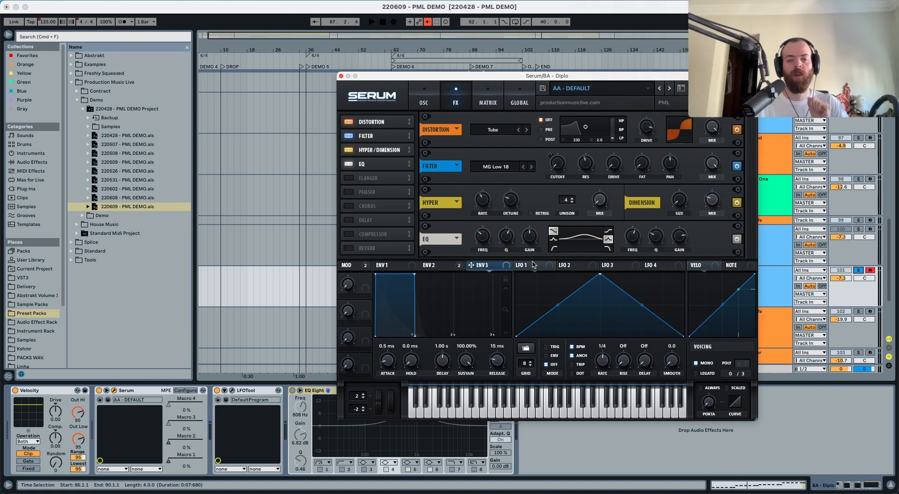
pyautogui.moveTo(444, 360); pyautogui.dragTo(446, 394)
pyautogui.moveTo(466, 361); pyautogui.dragTo(464, 491)
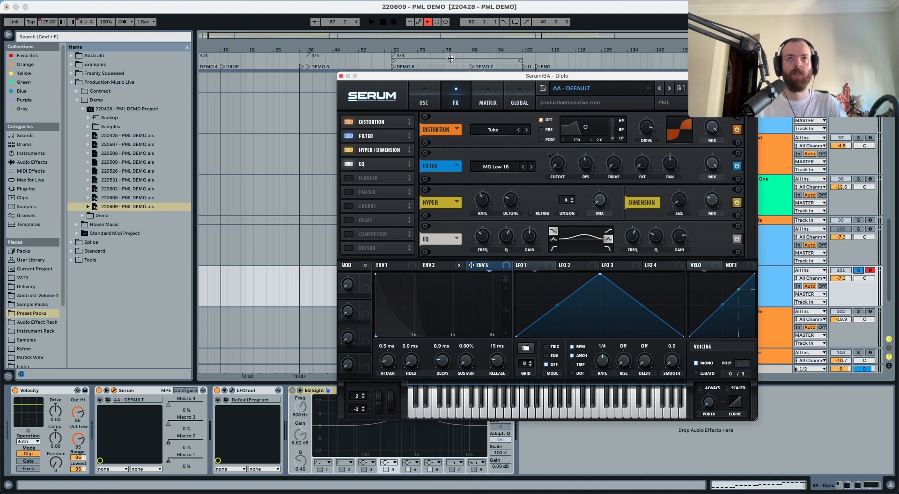
# - Route Env 3 to Mast.Tun in the modulation matrix with a small positive amount and audition the bass
pyautogui.click(485, 94)
pyautogui.click(375, 195)
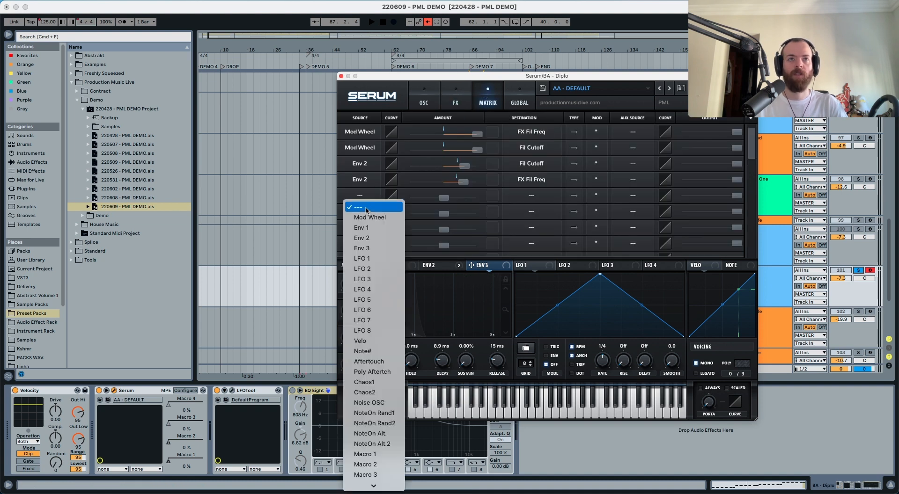
pyautogui.click(370, 246)
pyautogui.click(530, 197)
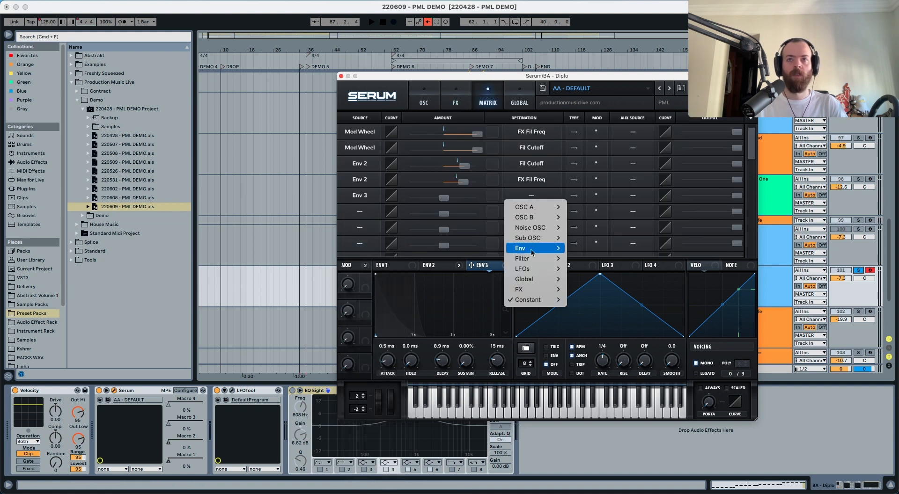
pyautogui.moveTo(529, 279)
pyautogui.click(584, 279)
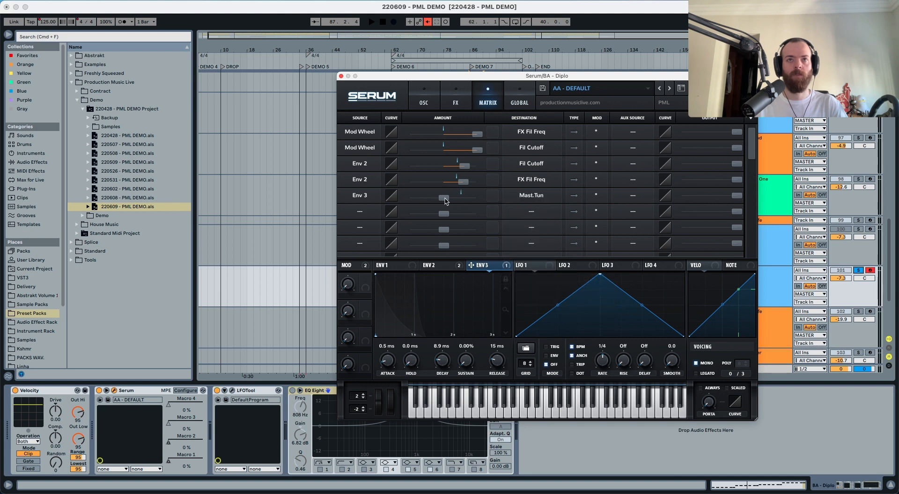
pyautogui.moveTo(444, 197); pyautogui.dragTo(451, 200)
pyautogui.press('space')
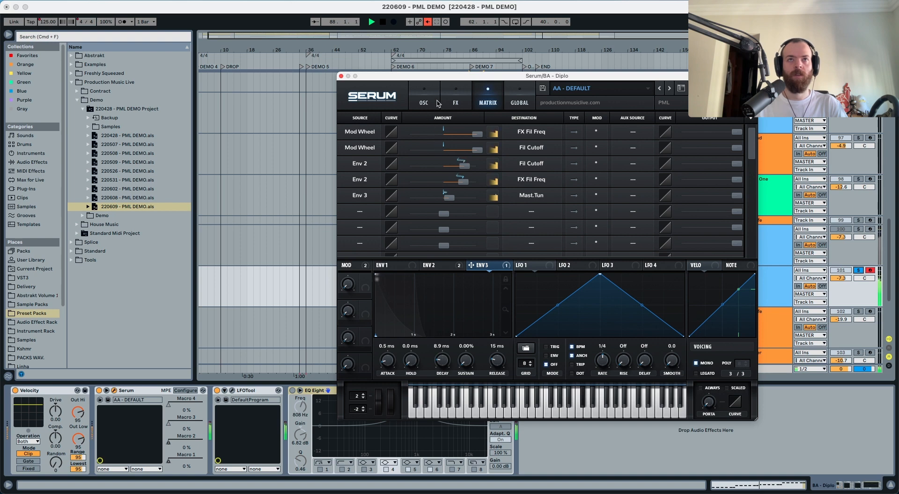
# - Raise the distortion effect's drive to 94% and audition the bass
pyautogui.click(455, 102)
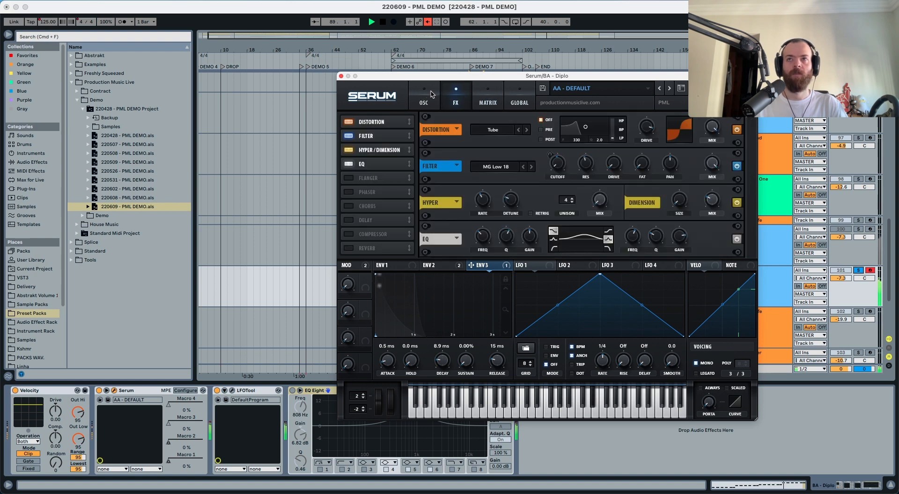
pyautogui.press('space')
pyautogui.moveTo(649, 131)
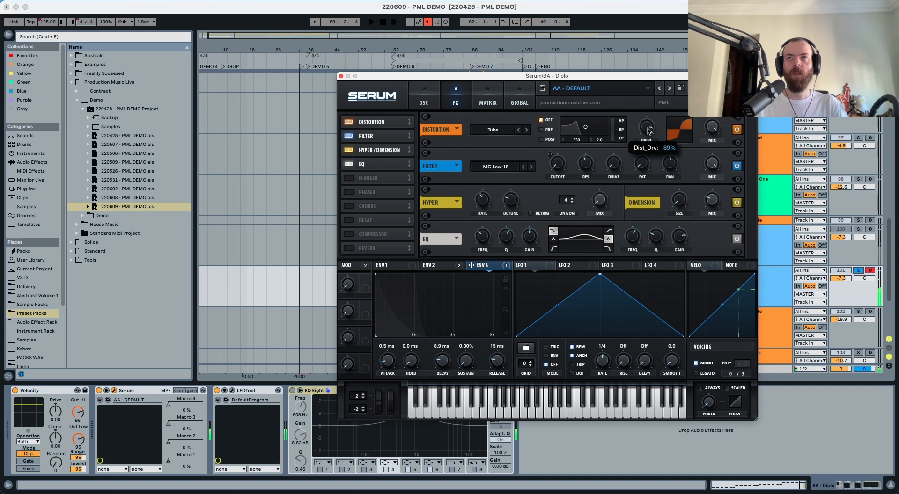
pyautogui.scroll(3, 649, 131)
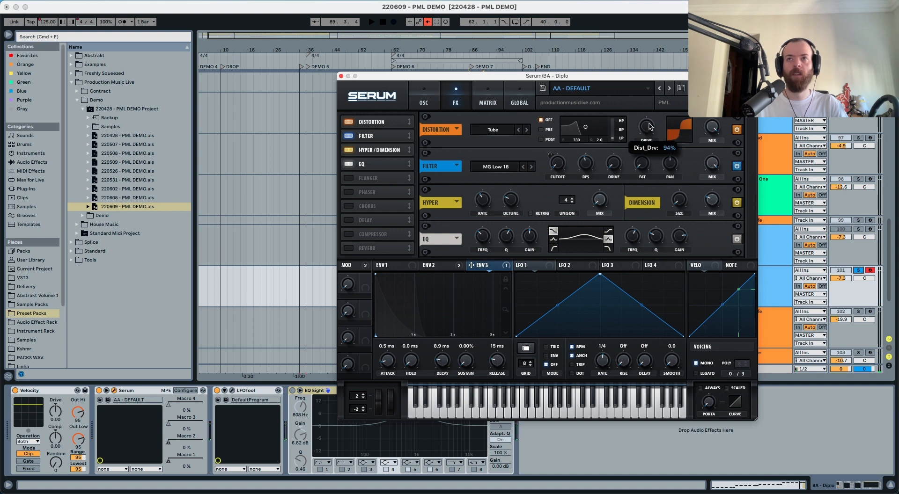
pyautogui.press('space')
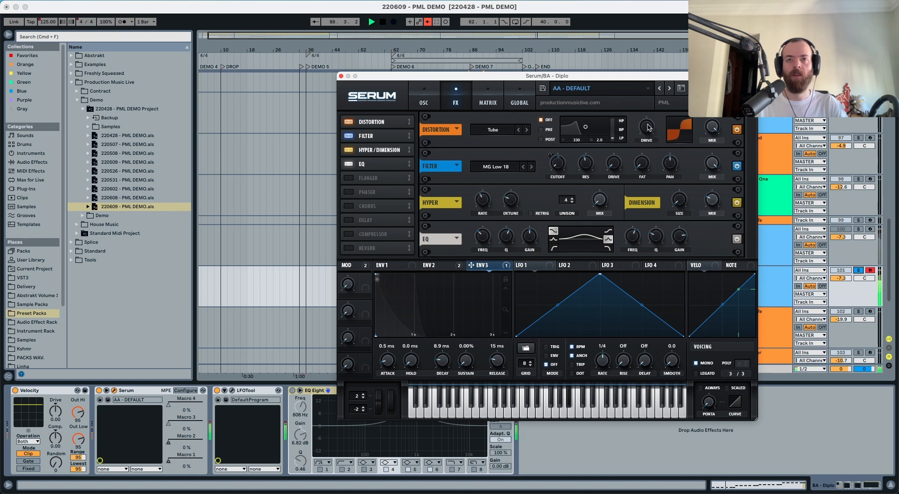
pyautogui.press('space')
# - Set Env 2's modulation to 60 on the FX filter frequency and 62 on the main filter cutoff, and audition the bass
pyautogui.click(434, 265)
pyautogui.moveTo(550, 155); pyautogui.dragTo(550, 154)
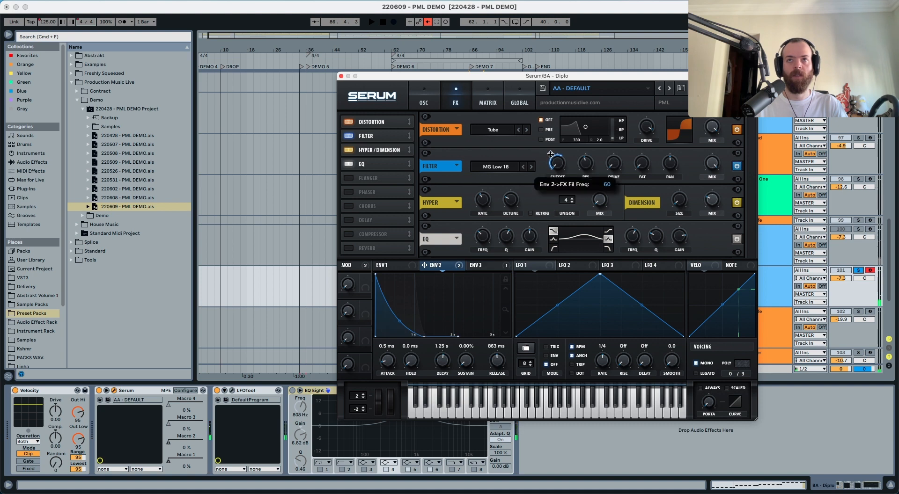
pyautogui.click(402, 100)
pyautogui.click(424, 97)
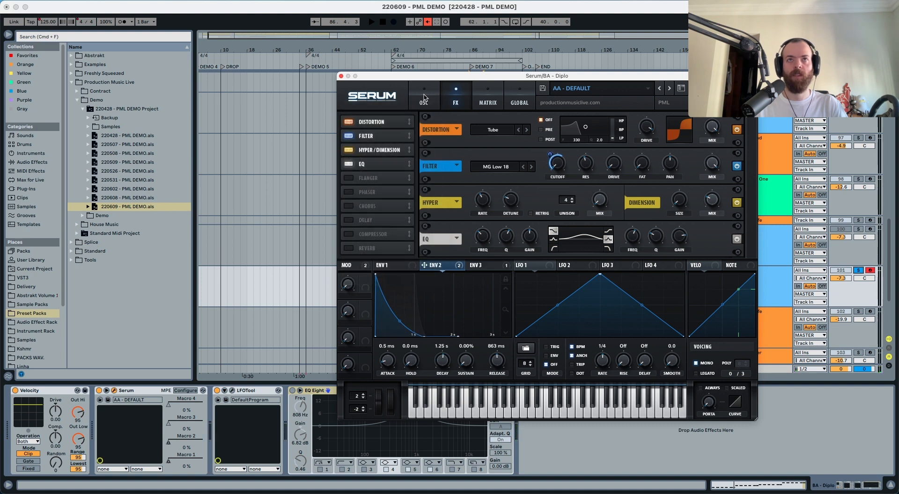
pyautogui.click(423, 96)
pyautogui.moveTo(691, 200); pyautogui.dragTo(690, 202)
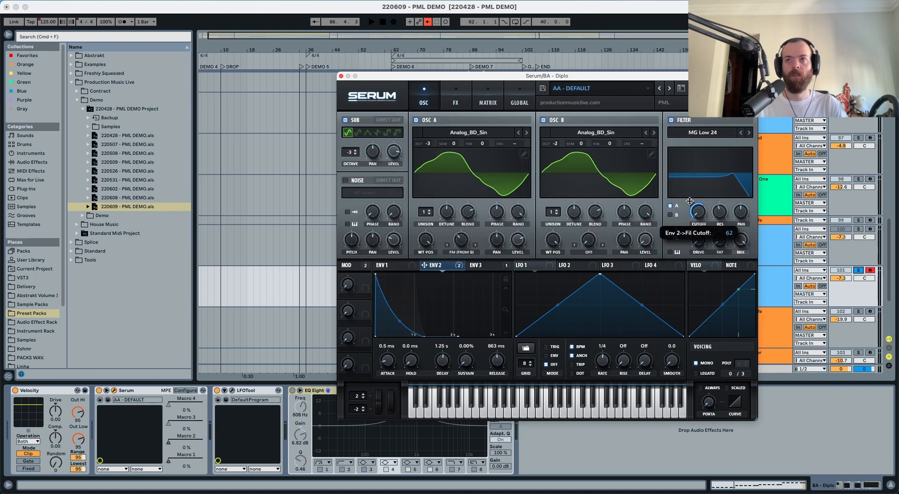
pyautogui.press('space')
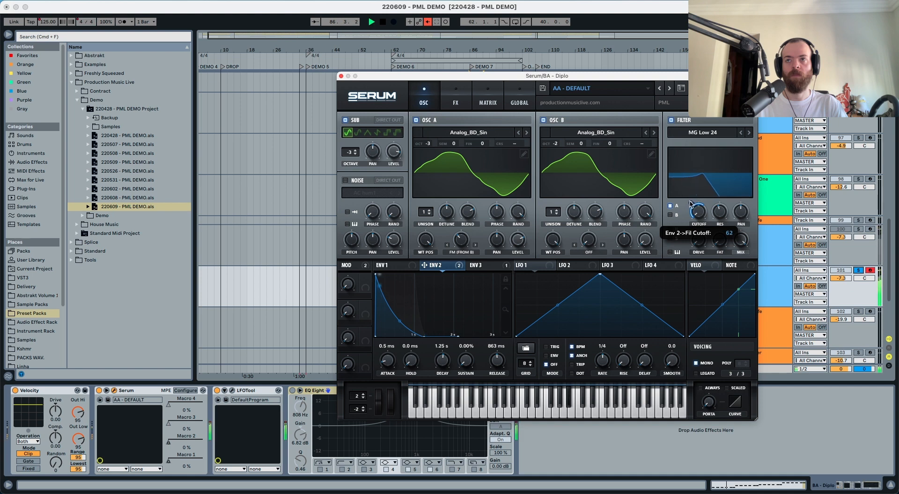
pyautogui.click(456, 99)
pyautogui.moveTo(549, 155)
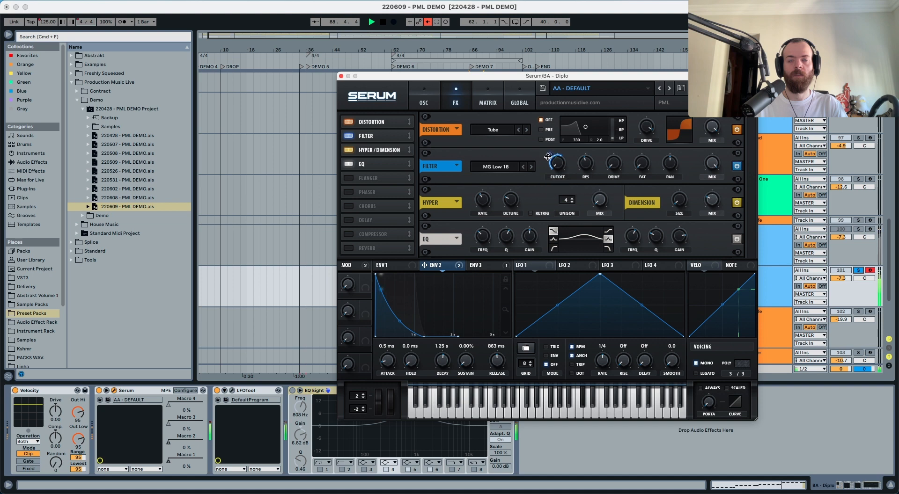
pyautogui.press('space')
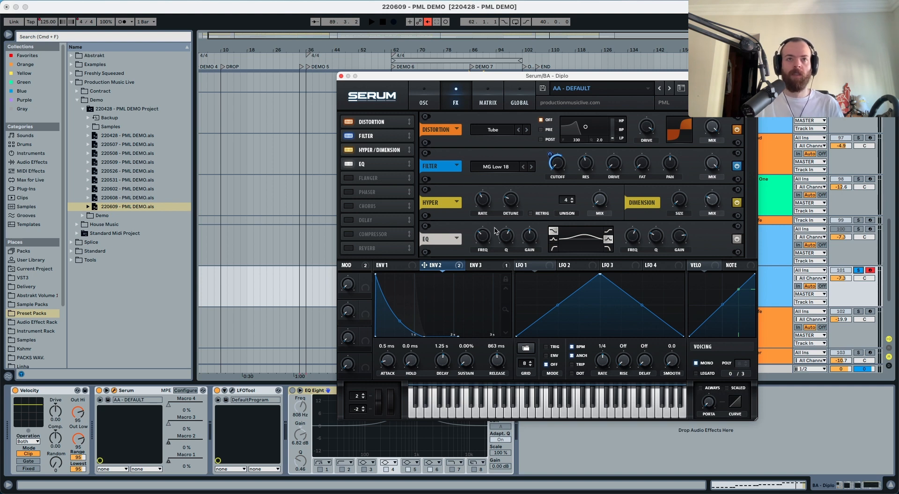
# - Enable the reverb effect and adjust its wet mix while auditioning the bass
pyautogui.click(364, 248)
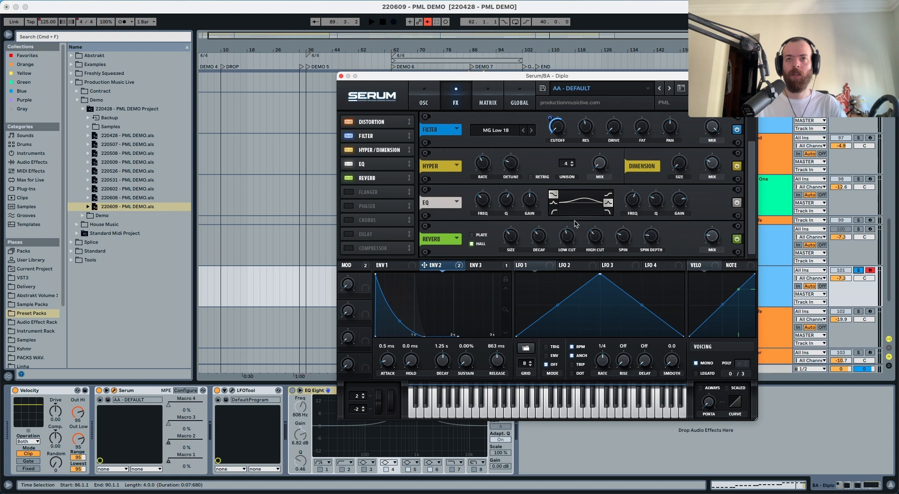
pyautogui.press('space')
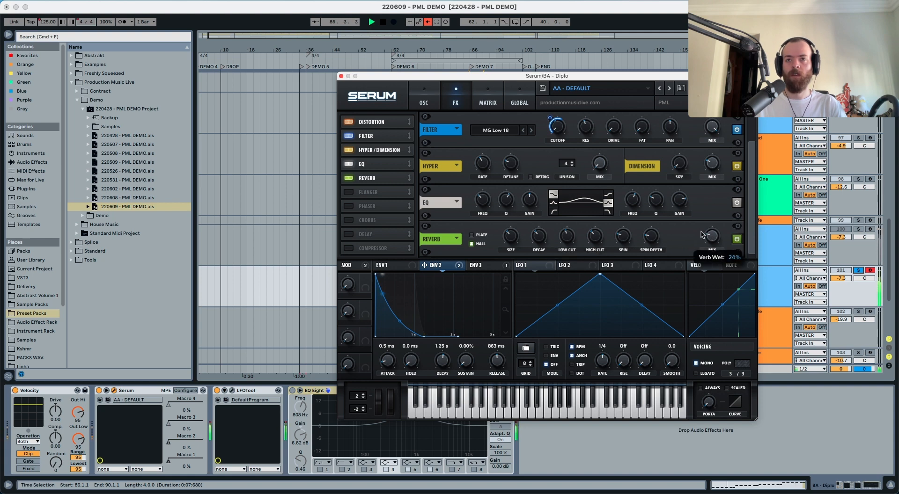
pyautogui.moveTo(706, 248)
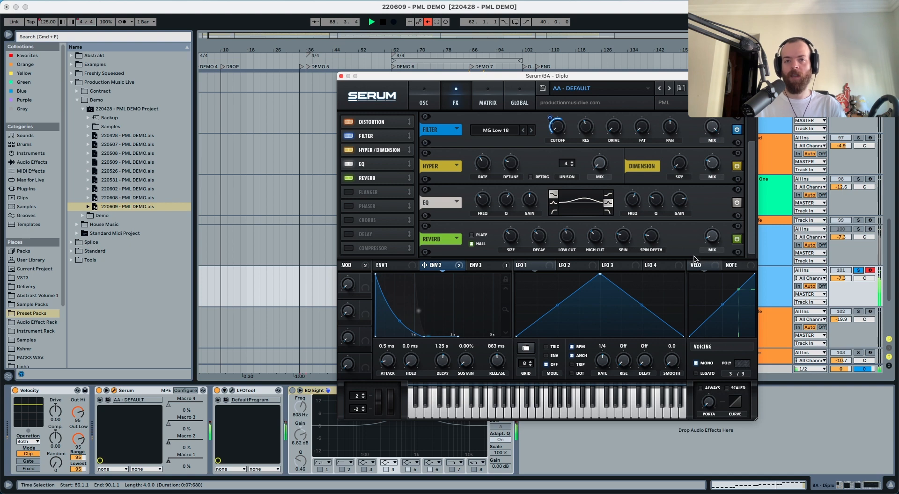
pyautogui.moveTo(707, 239); pyautogui.dragTo(708, 232)
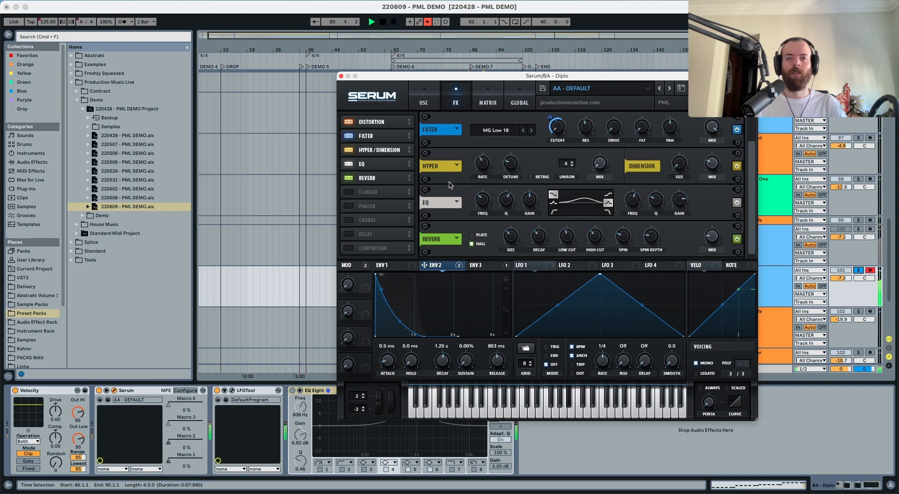
pyautogui.press('space')
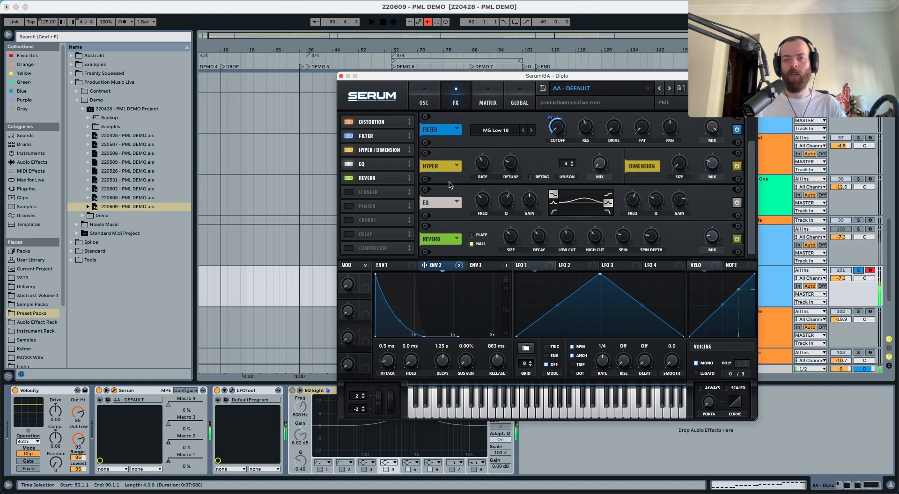
# - Try a 94 ms decay on envelope 3, settle on 15 ms, and audition the bass
pyautogui.click(480, 266)
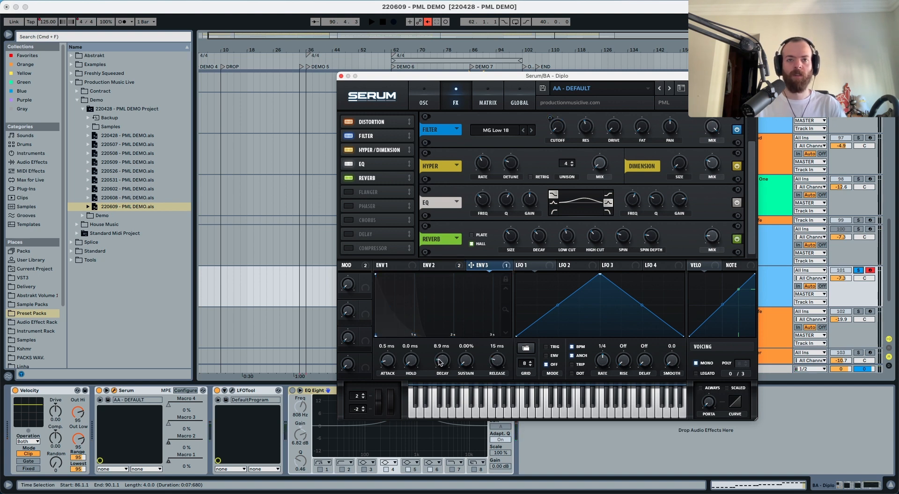
pyautogui.press('space')
pyautogui.moveTo(440, 362); pyautogui.dragTo(441, 358)
pyautogui.press('space')
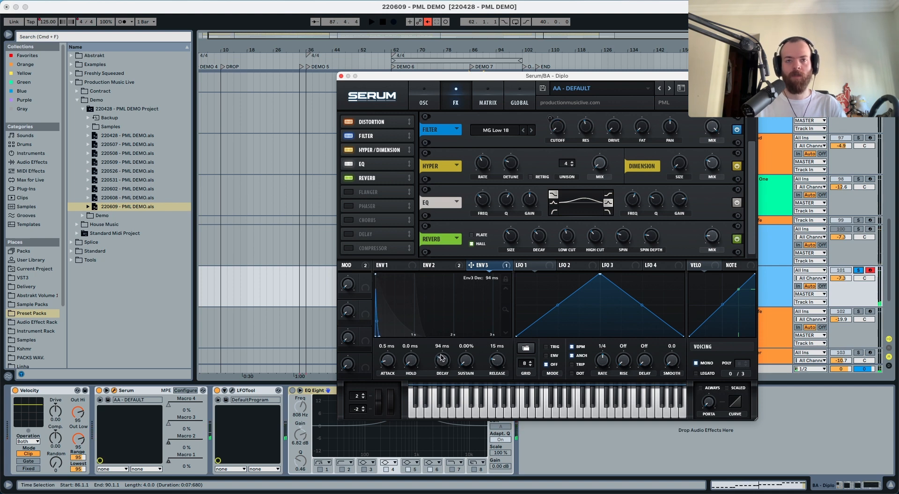
pyautogui.press('space')
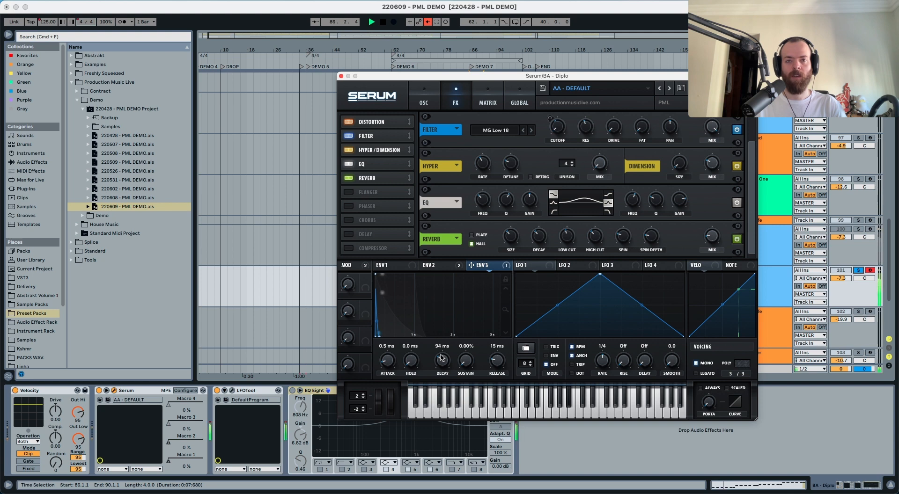
pyautogui.moveTo(441, 358); pyautogui.dragTo(440, 366)
pyautogui.click(423, 104)
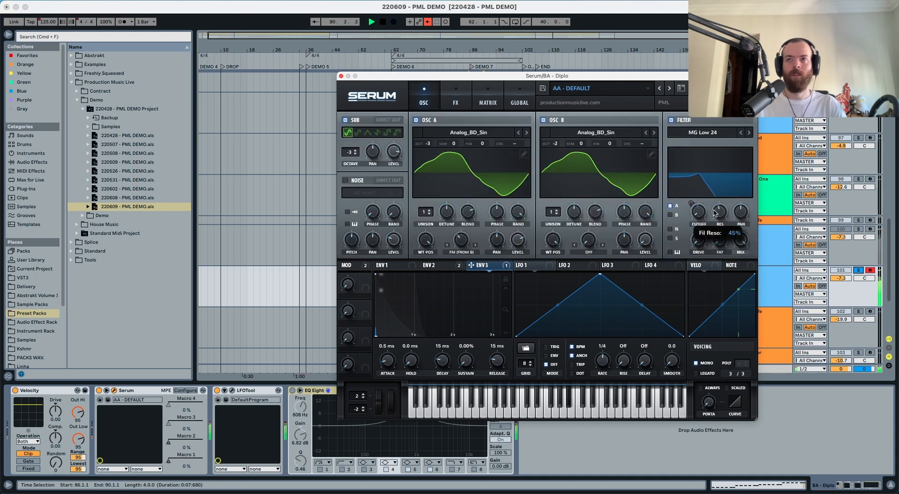
pyautogui.click(461, 107)
pyautogui.press('space')
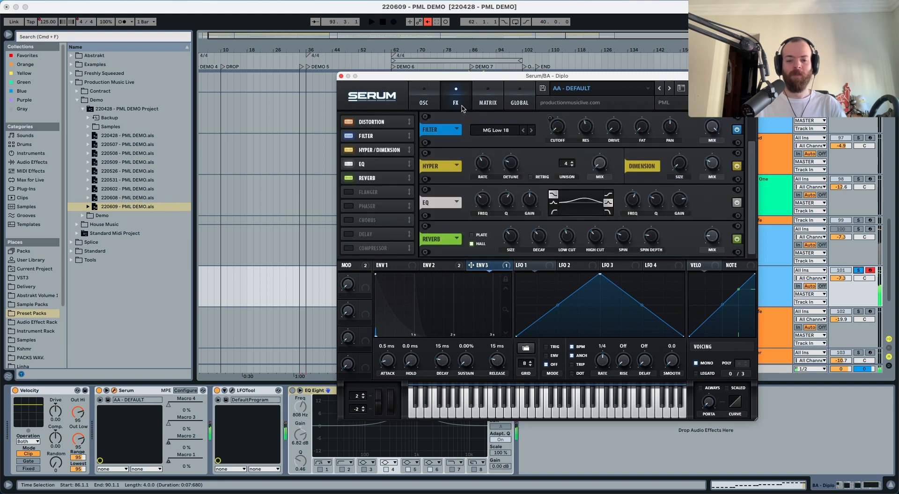